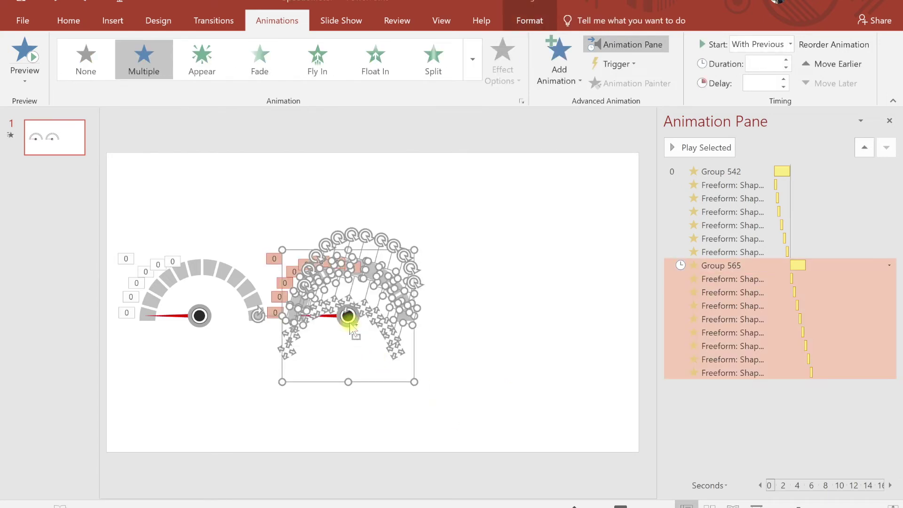
- Duplicate the middle gauge with its animations and place the copy in line to its right
{"action": "left_click_drag", "start_coordinate": [352, 330], "coordinate": [356, 332]}
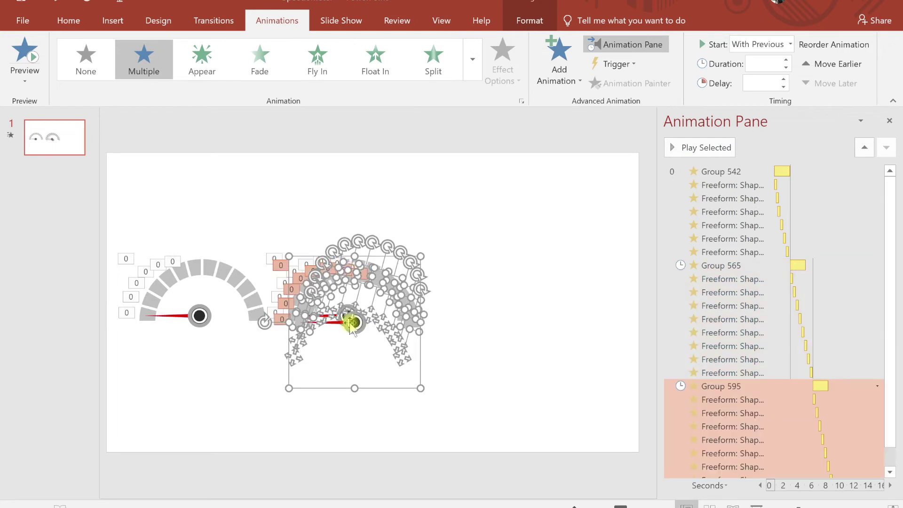
{"action": "left_click_drag", "start_coordinate": [420, 362], "coordinate": [565, 355]}
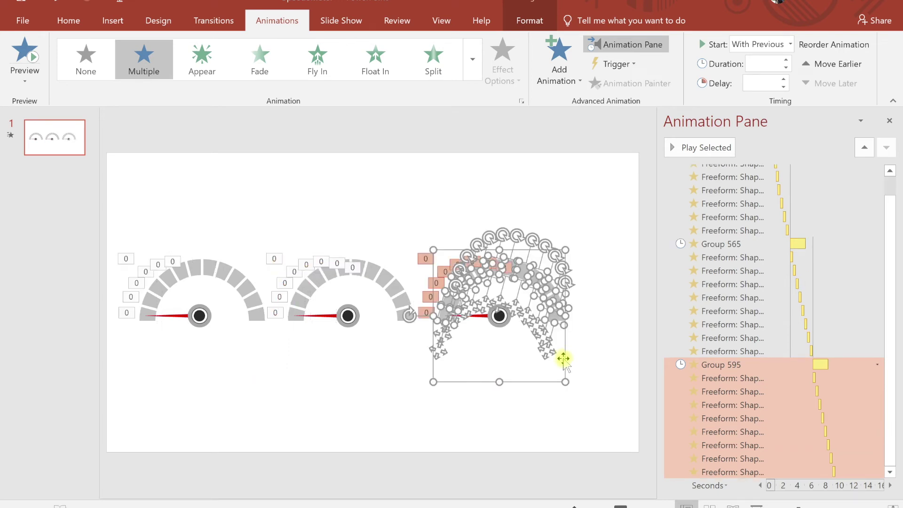
{"action": "left_click", "coordinate": [544, 407]}
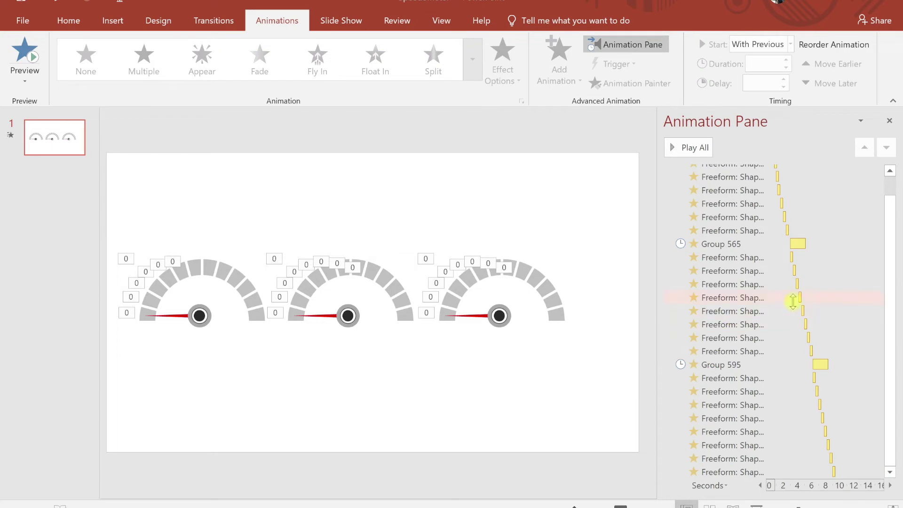
- Remove the last five segment colour animations of the third gauge, keeping only its first three
{"action": "scroll", "coordinate": [793, 301], "scroll_direction": "up", "scroll_amount": 2}
{"action": "scroll", "coordinate": [793, 302], "scroll_direction": "down", "scroll_amount": 2}
{"action": "scroll", "coordinate": [793, 302], "scroll_direction": "up", "scroll_amount": 1}
{"action": "scroll", "coordinate": [793, 302], "scroll_direction": "down", "scroll_amount": 1}
{"action": "left_click", "coordinate": [761, 419]}
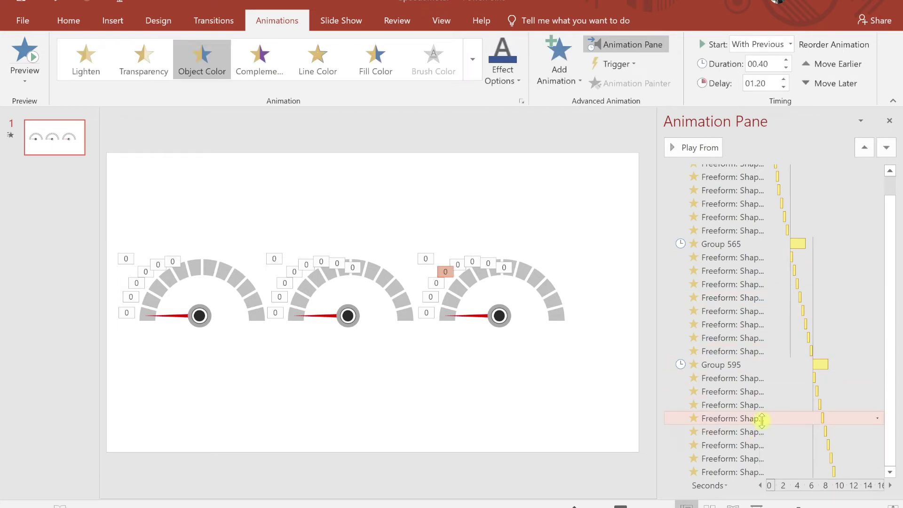
{"action": "left_click", "coordinate": [751, 472], "text": "shift"}
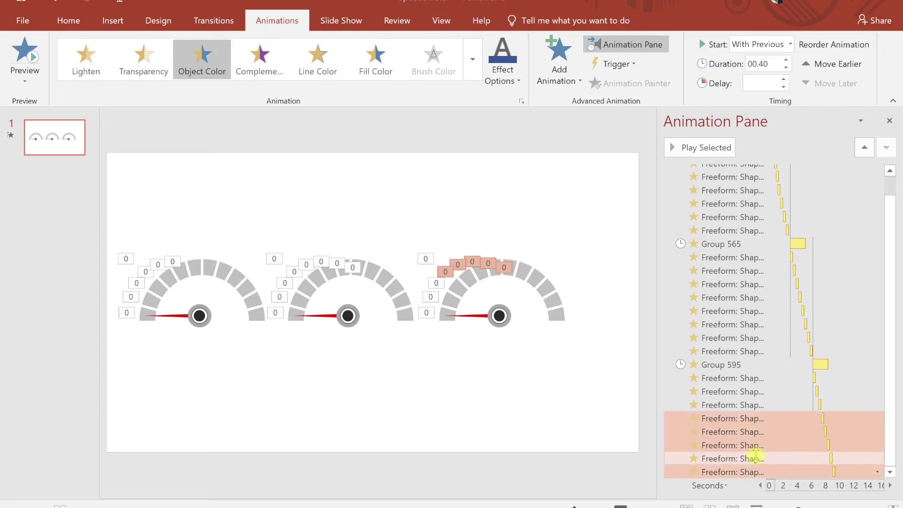
{"action": "right_click", "coordinate": [755, 454]}
{"action": "left_click", "coordinate": [792, 444]}
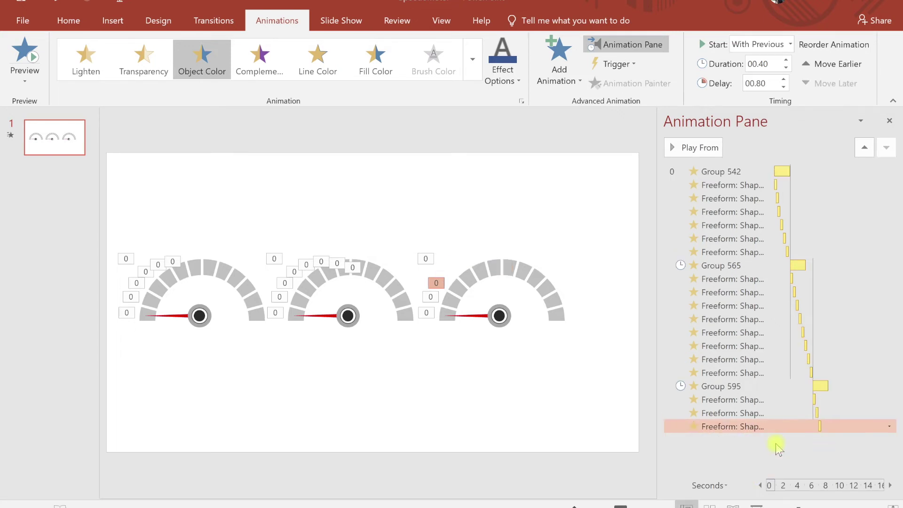
- Preview the third gauge's animations starting from its needle spin
{"action": "left_click", "coordinate": [729, 385]}
{"action": "left_click", "coordinate": [693, 148]}
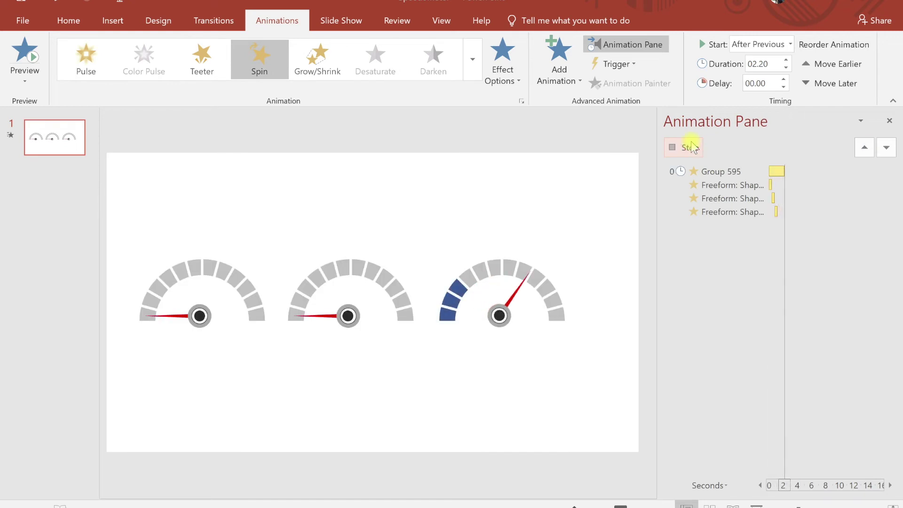
{"action": "left_click", "coordinate": [693, 147]}
{"action": "left_click", "coordinate": [555, 410]}
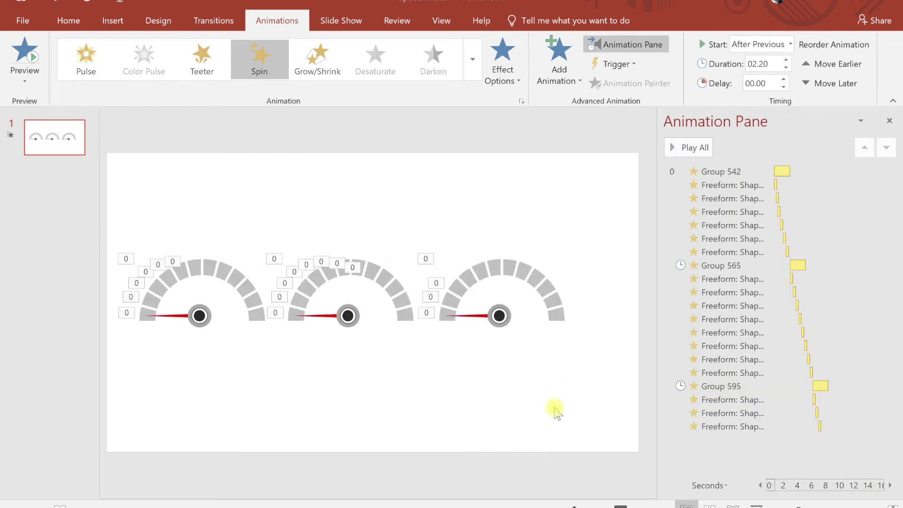
- Set the third gauge's needle Spin effect to a custom amount of 40° clockwise
{"action": "left_click", "coordinate": [734, 389]}
{"action": "left_click", "coordinate": [889, 386]}
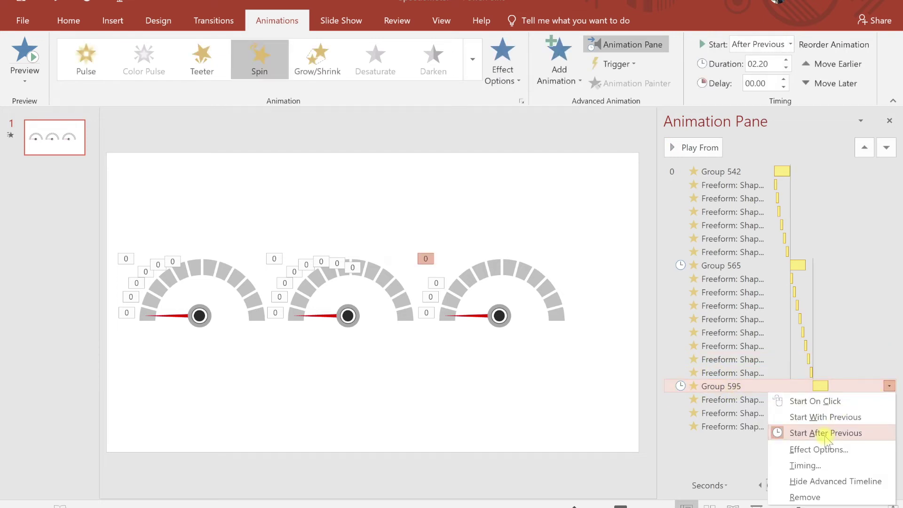
{"action": "left_click", "coordinate": [819, 449]}
{"action": "left_click", "coordinate": [197, 75]}
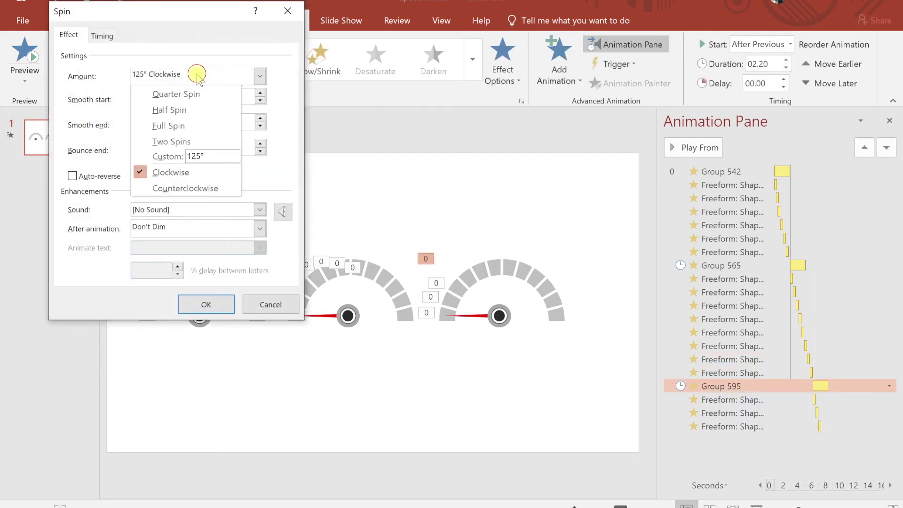
{"action": "left_click", "coordinate": [218, 156]}
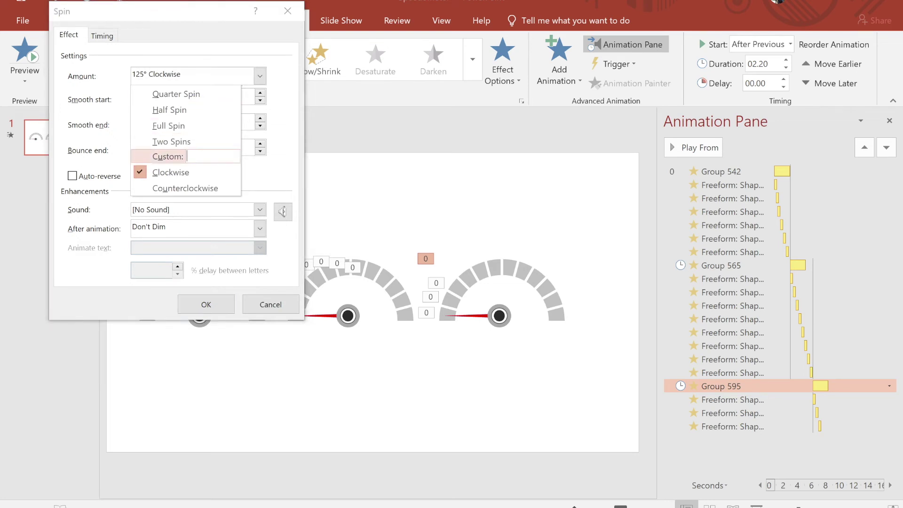
{"action": "key", "text": "Return"}
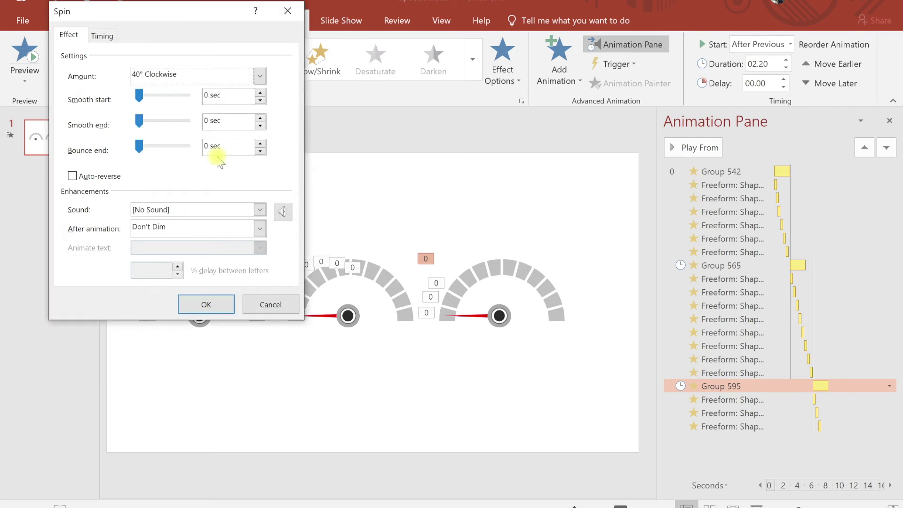
{"action": "left_click", "coordinate": [206, 304]}
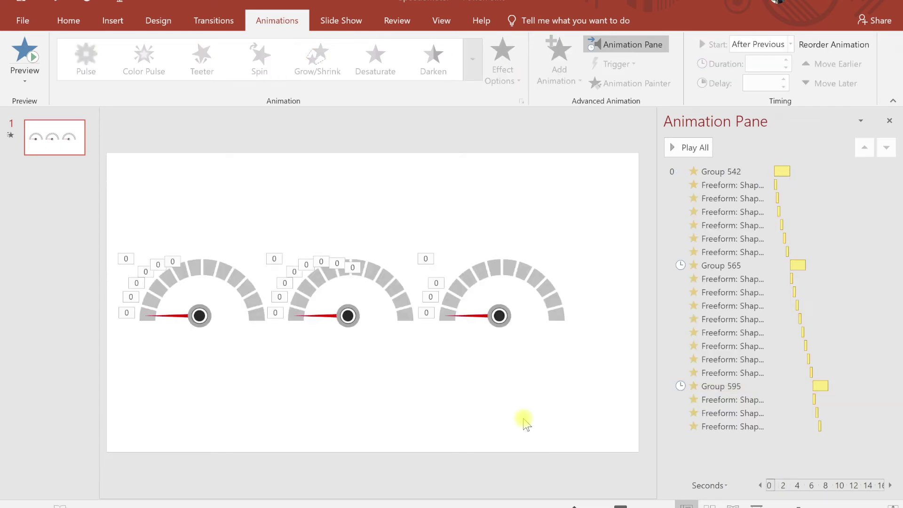
- Change the Object Color effect of the third gauge's three animated segments to the darker green theme colour
{"action": "left_click", "coordinate": [739, 400]}
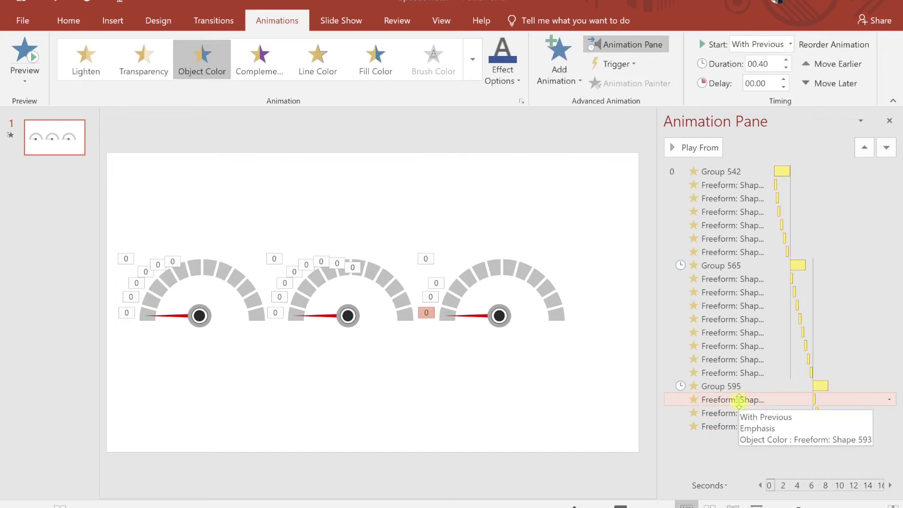
{"action": "left_click", "coordinate": [740, 413], "text": "ctrl"}
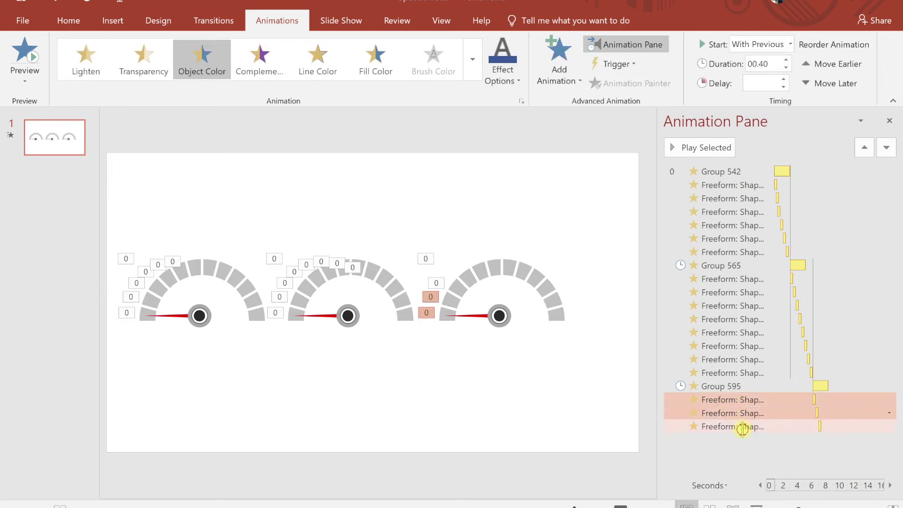
{"action": "left_click", "coordinate": [740, 426], "text": "ctrl"}
{"action": "left_click", "coordinate": [509, 75]}
{"action": "left_click", "coordinate": [585, 151]}
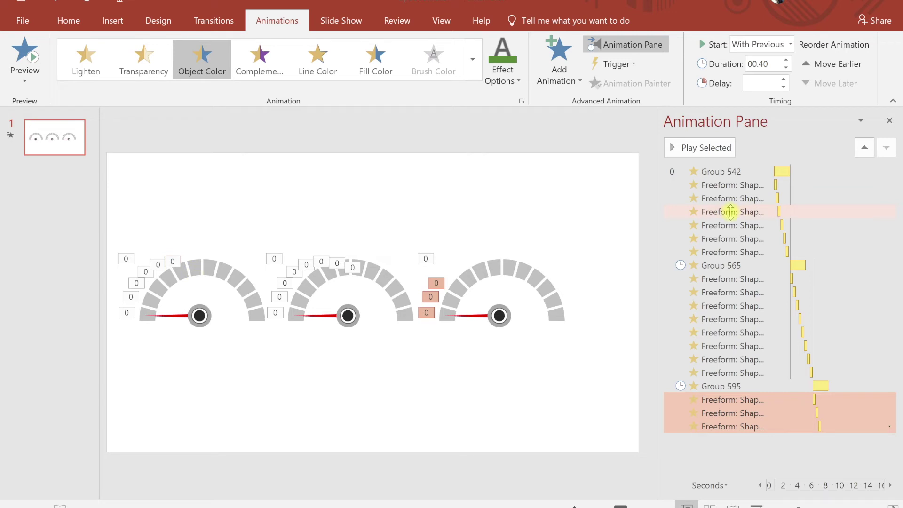
- Change the Object Color effect of the first gauge's six animated segments to the darker gold theme colour
{"action": "left_click", "coordinate": [741, 185]}
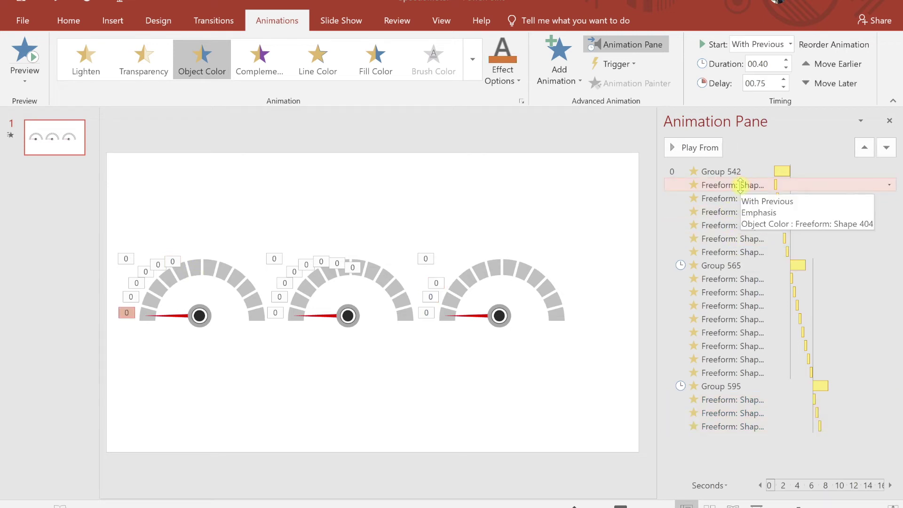
{"action": "left_click", "coordinate": [743, 198], "text": "ctrl"}
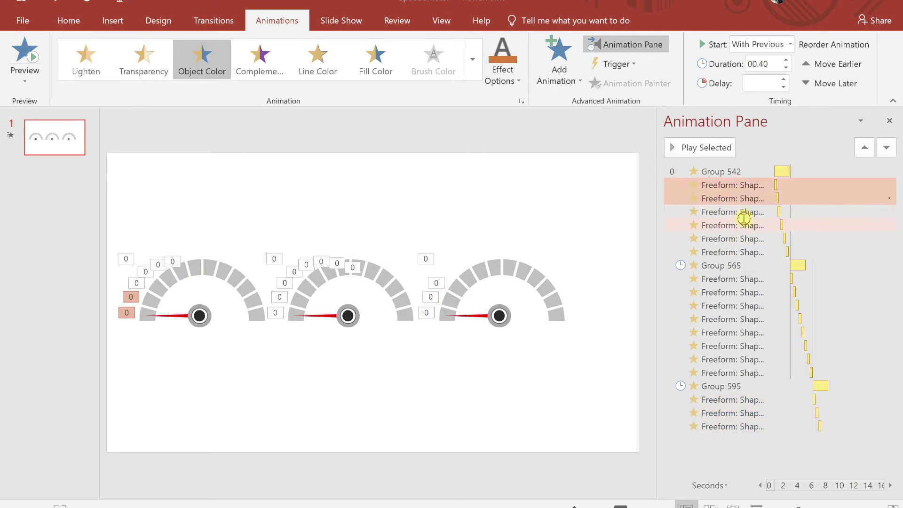
{"action": "left_click", "coordinate": [747, 225], "text": "ctrl"}
{"action": "left_click", "coordinate": [752, 211], "text": "ctrl"}
{"action": "left_click", "coordinate": [753, 238], "text": "ctrl"}
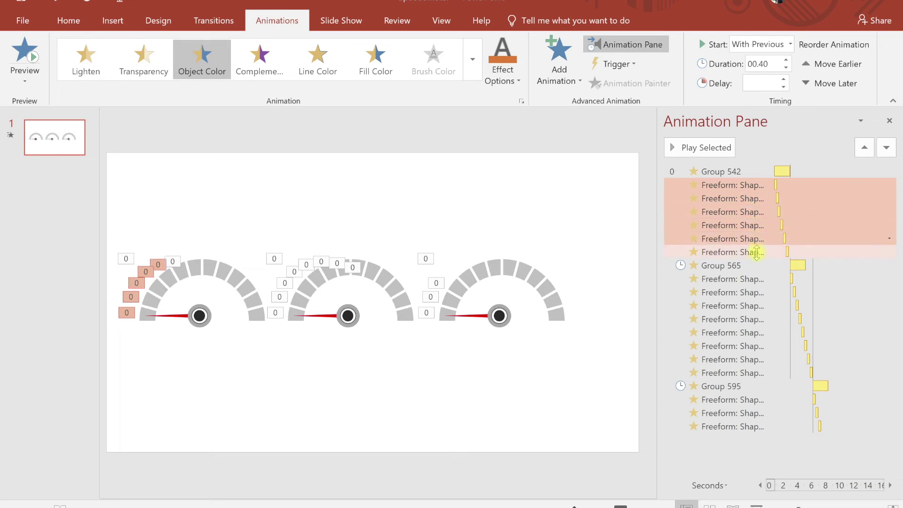
{"action": "left_click", "coordinate": [756, 253], "text": "ctrl"}
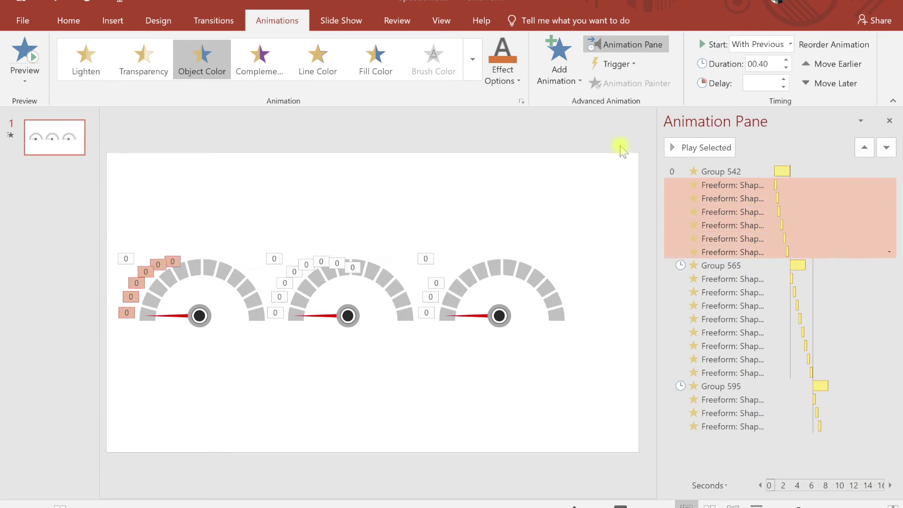
{"action": "left_click", "coordinate": [510, 84]}
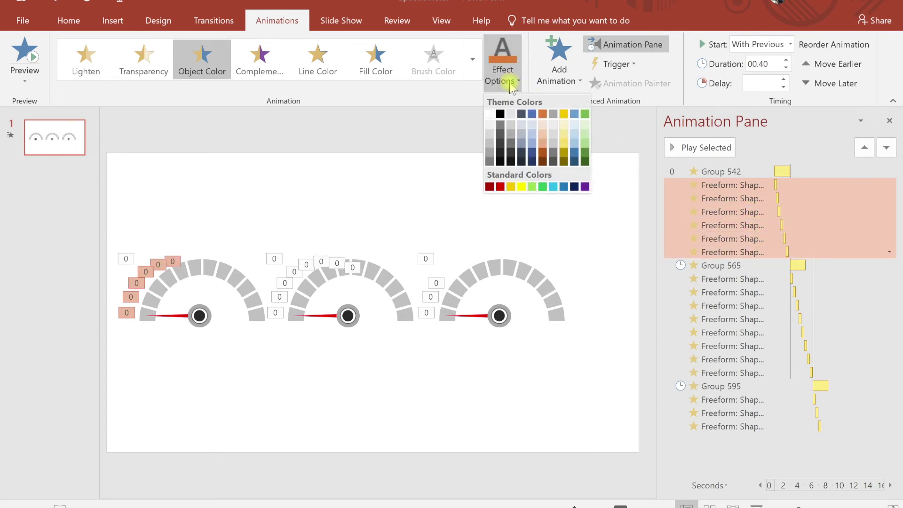
{"action": "left_click", "coordinate": [564, 157]}
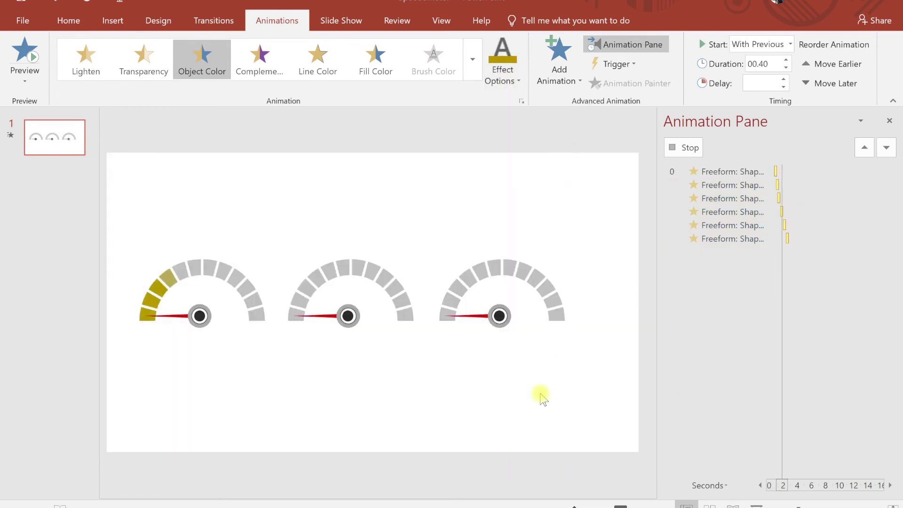
- Play the slide's whole animation sequence to check the three gauges' colours and needles
{"action": "left_click", "coordinate": [605, 176]}
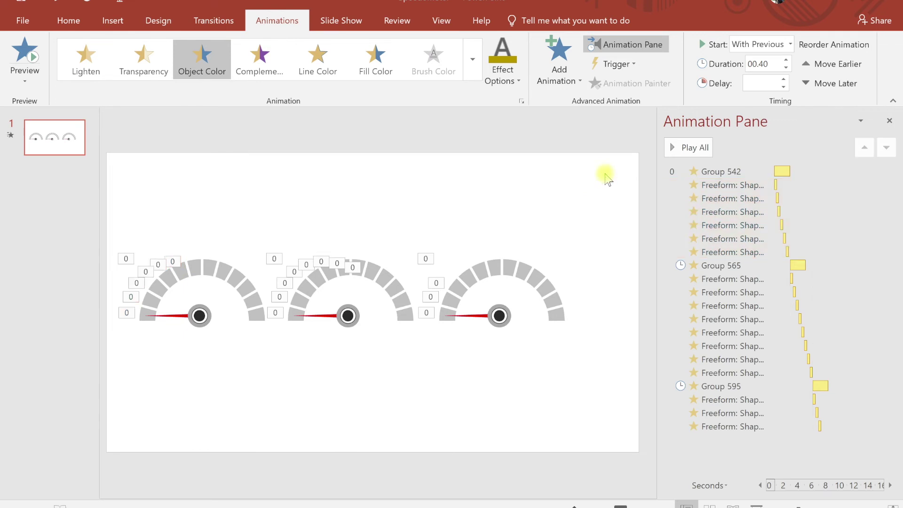
{"action": "left_click", "coordinate": [686, 147]}
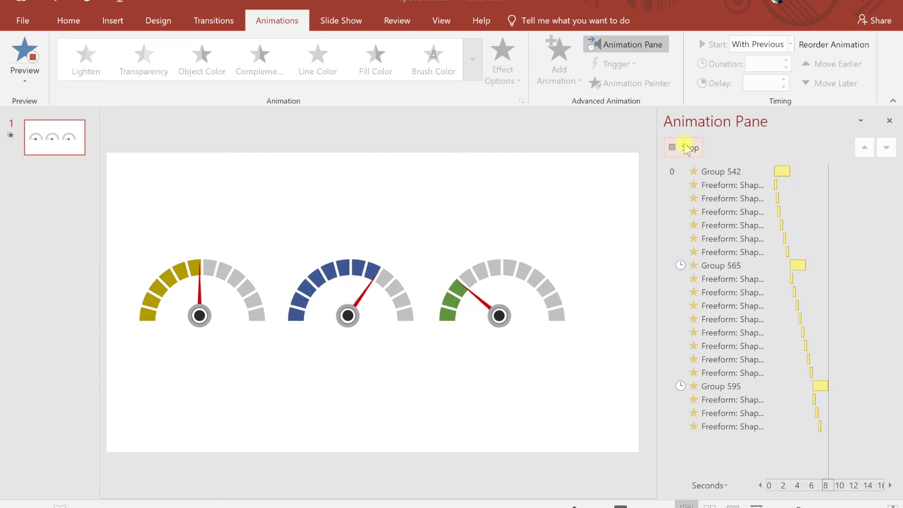
{"action": "left_click", "coordinate": [686, 149]}
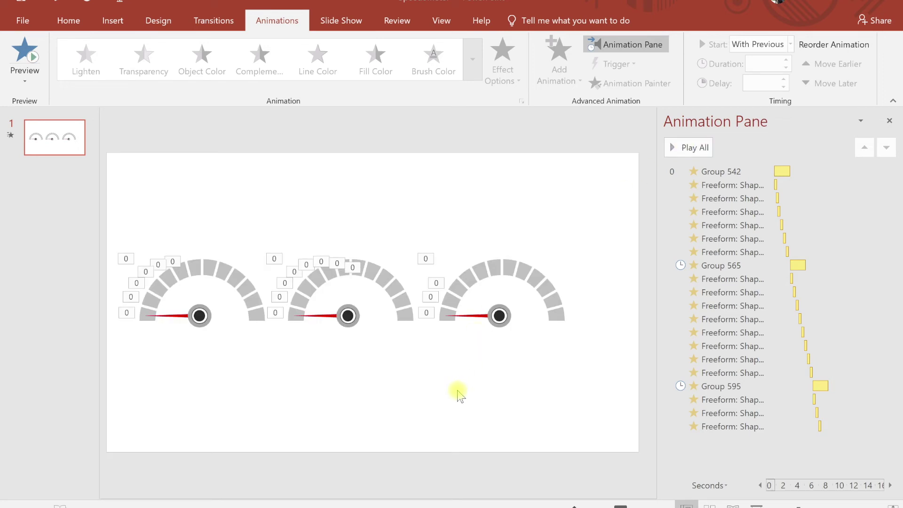
- Set the needle Spin duration to 3.00 seconds for the middle gauge and 1.50 seconds for the third gauge
{"action": "left_click", "coordinate": [785, 239]}
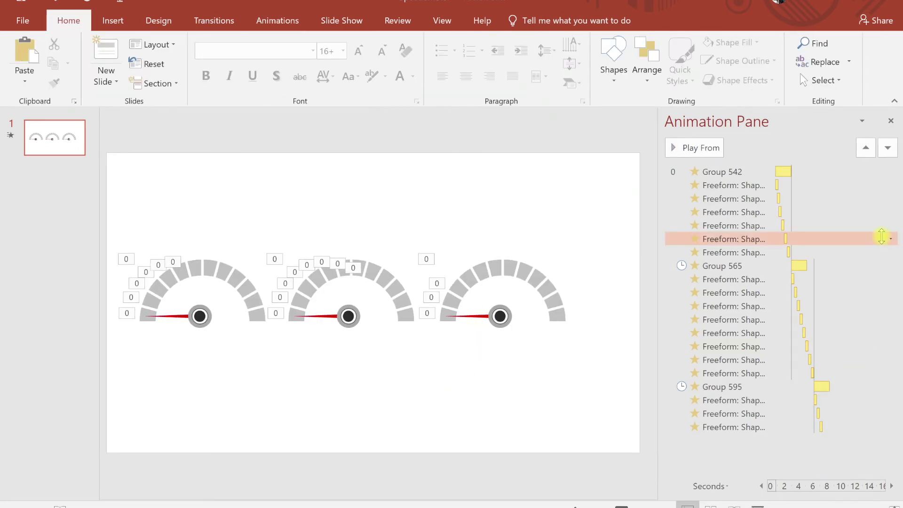
{"action": "left_click", "coordinate": [795, 265]}
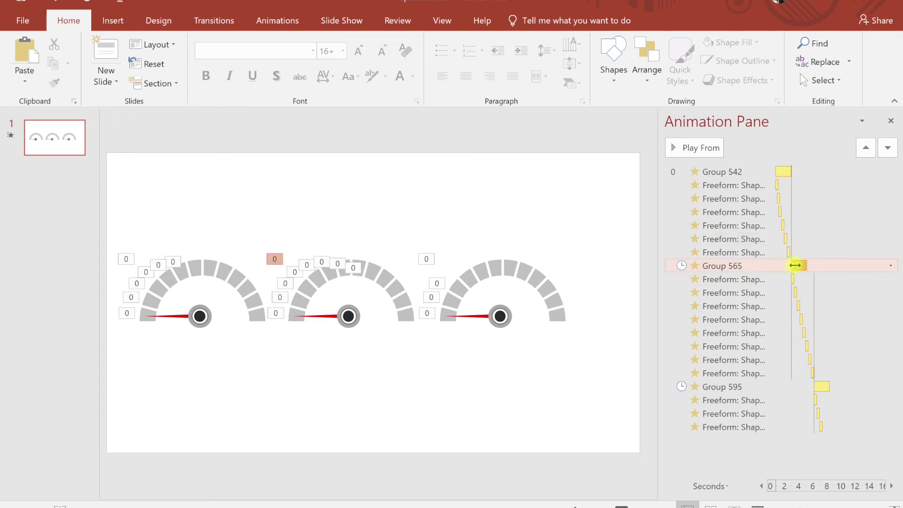
{"action": "left_click_drag", "start_coordinate": [806, 263], "coordinate": [810, 263]}
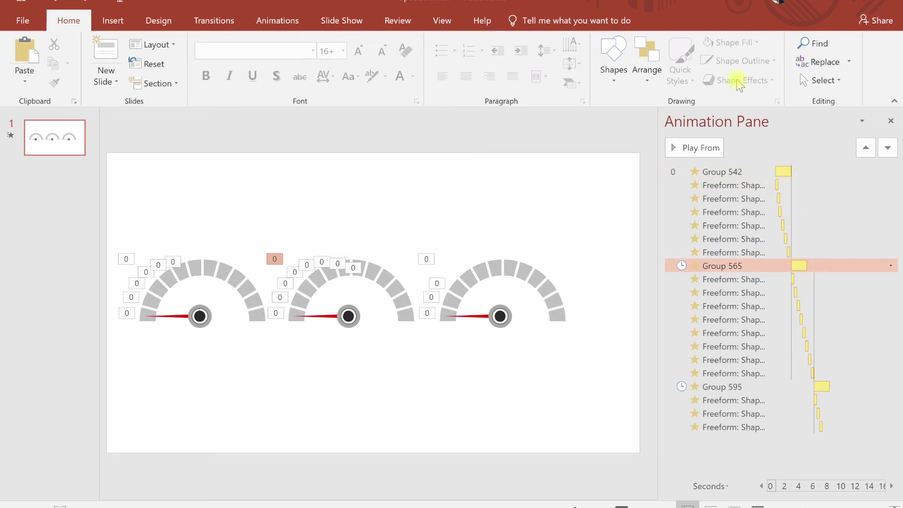
{"action": "left_click", "coordinate": [264, 20]}
{"action": "left_click", "coordinate": [787, 61]}
{"action": "left_click", "coordinate": [787, 61]}
{"action": "left_click", "coordinate": [787, 69]}
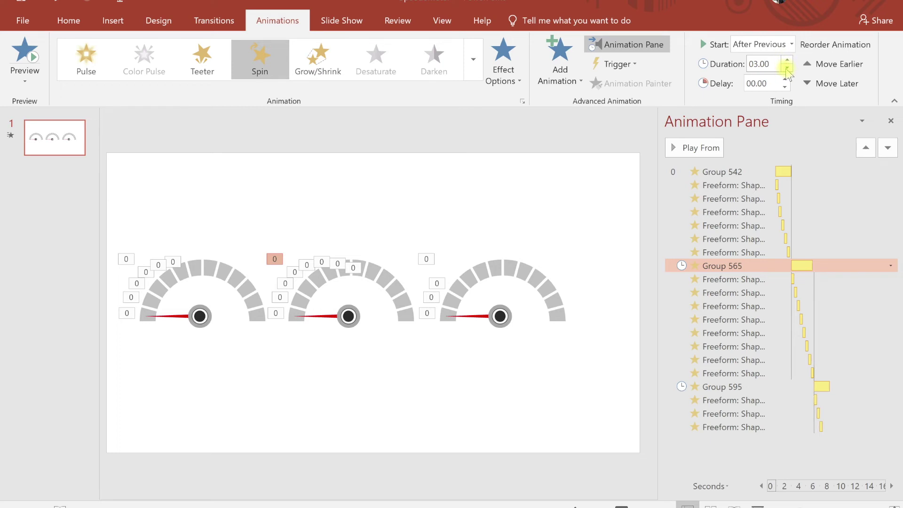
{"action": "left_click", "coordinate": [826, 384]}
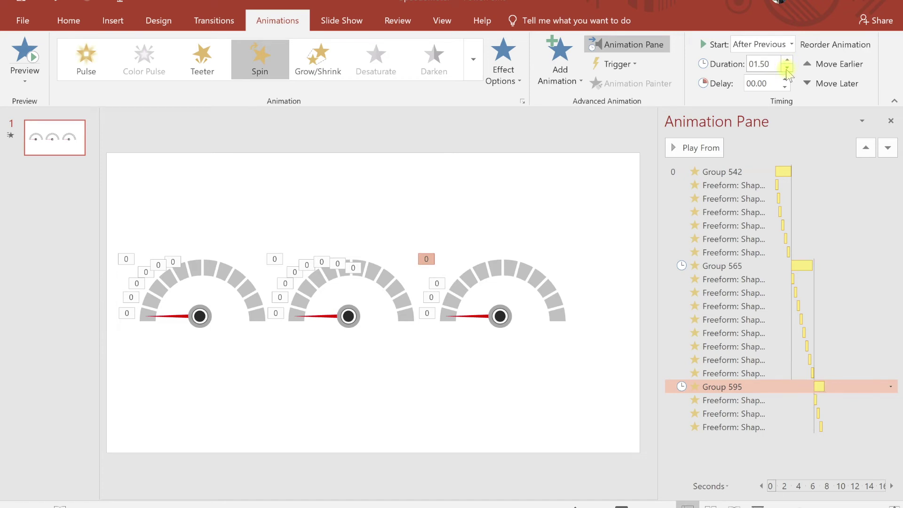
- Replay all of the slide's animations to check the needle timing on every gauge
{"action": "left_click", "coordinate": [611, 474]}
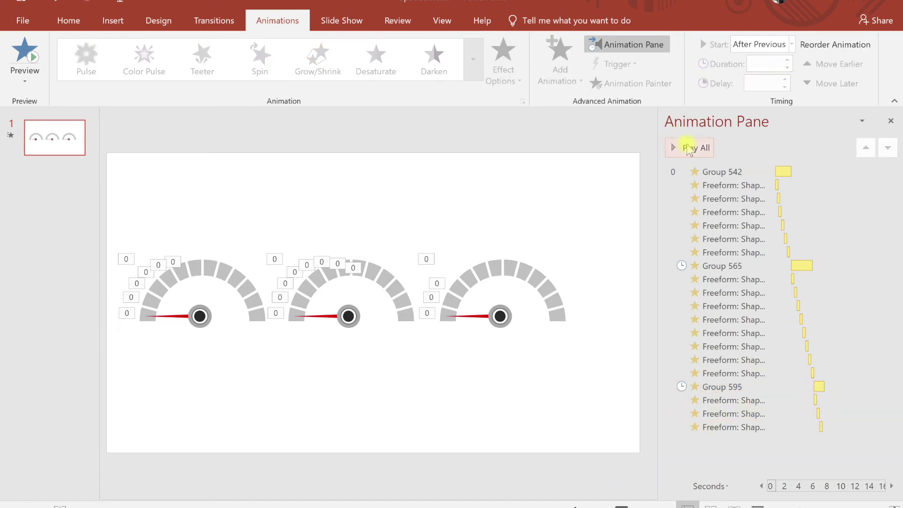
{"action": "left_click", "coordinate": [689, 149]}
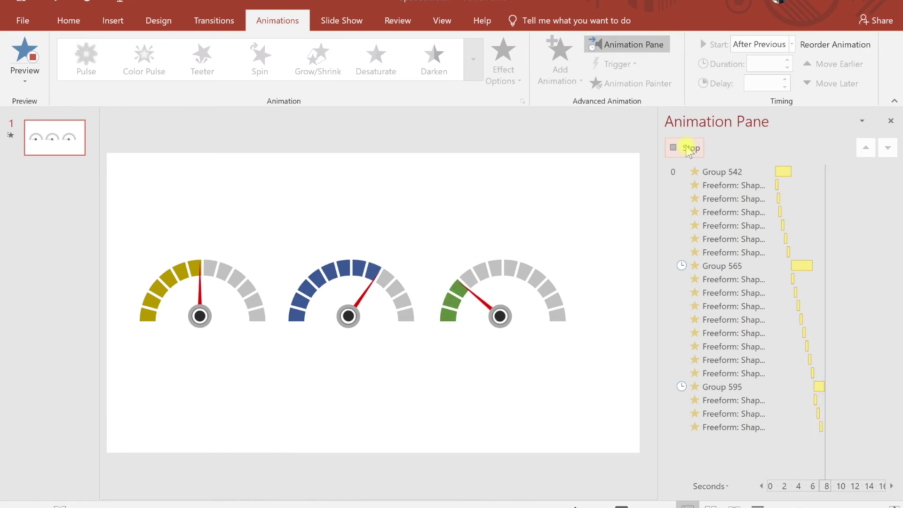
{"action": "left_click", "coordinate": [687, 149]}
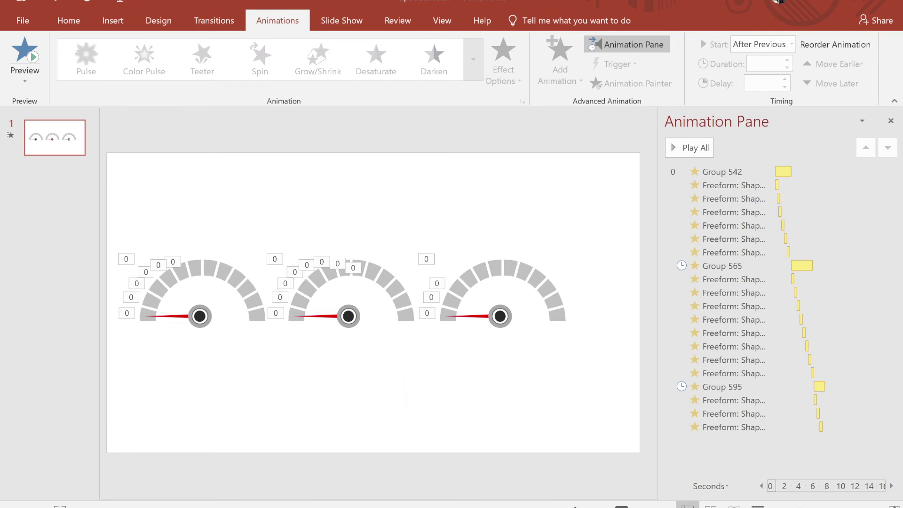
- Copy the three caption text boxes (GRAPHICS, SOFTWARE, HARDWARE) from Presentation2 and paste them onto the Speedometer slide
{"action": "left_click", "coordinate": [521, 499]}
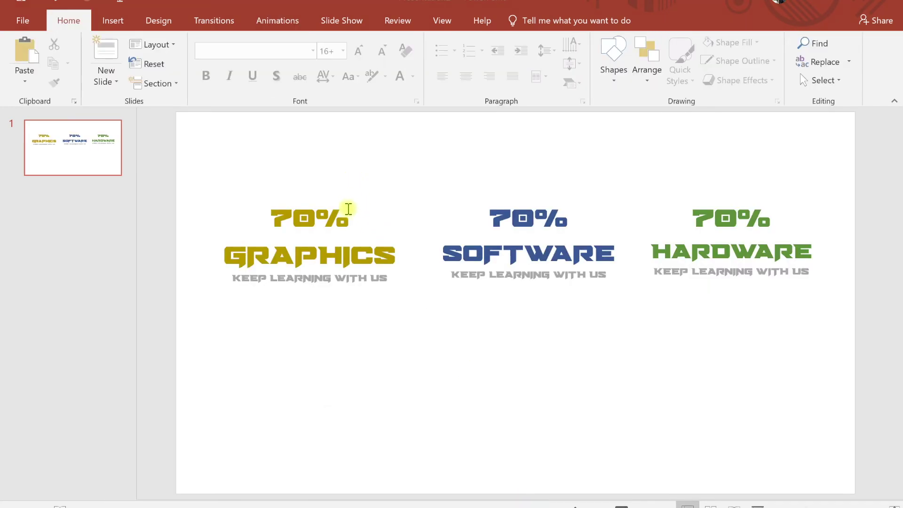
{"action": "key", "text": "ctrl+a"}
{"action": "right_click", "coordinate": [354, 193]}
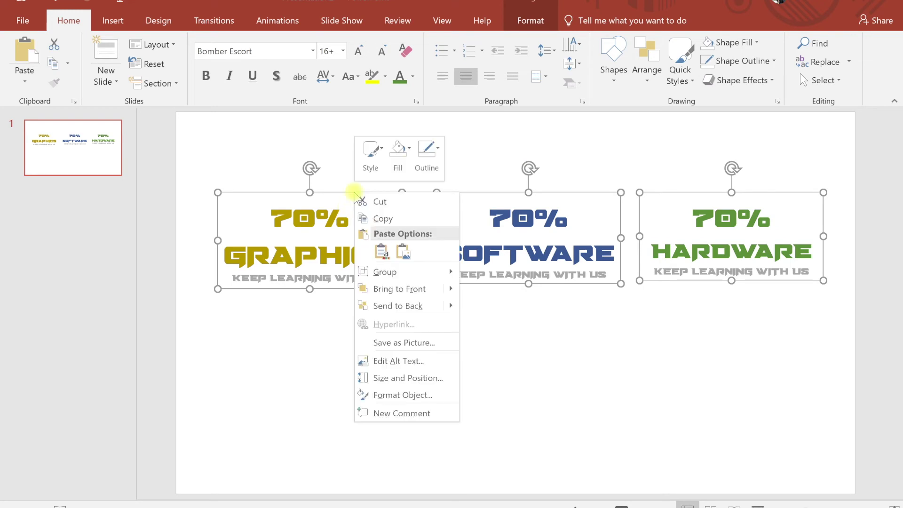
{"action": "left_click", "coordinate": [376, 218]}
{"action": "mouse_move", "coordinate": [440, 484]}
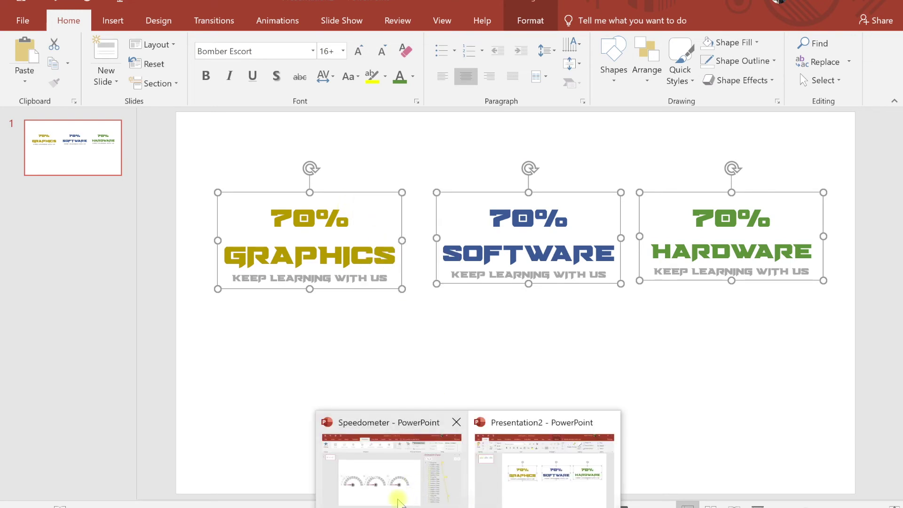
{"action": "left_click", "coordinate": [397, 494]}
{"action": "key", "text": "ctrl+v"}
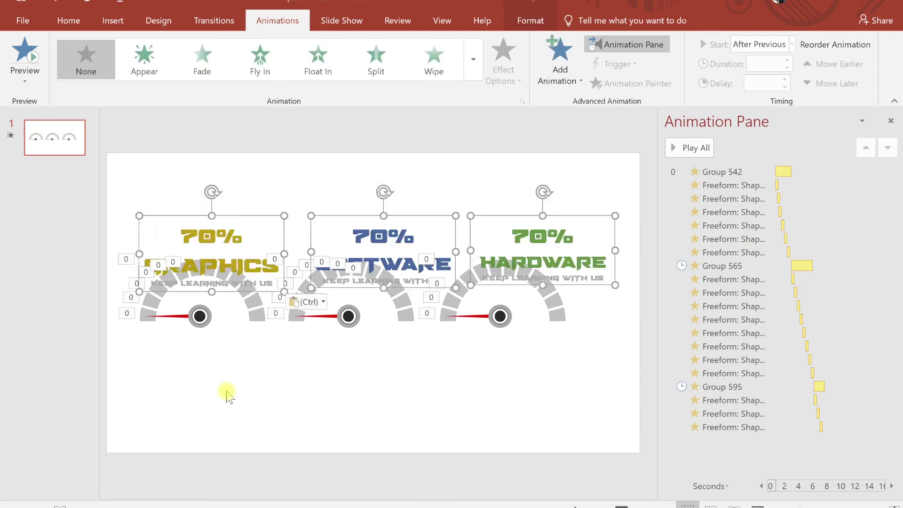
- Move the three captions below the gauges and centre the GRAPHICS caption under the first gauge
{"action": "left_click_drag", "start_coordinate": [266, 212], "coordinate": [242, 333]}
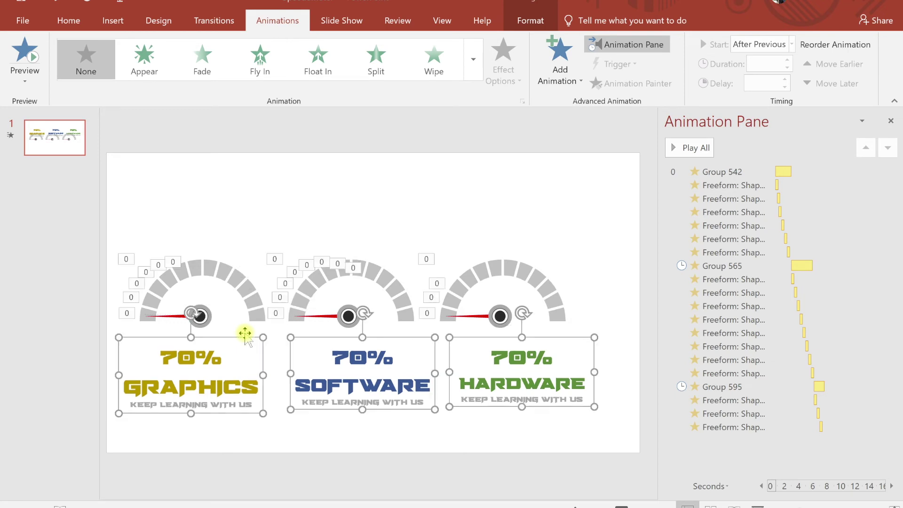
{"action": "left_click", "coordinate": [268, 430]}
{"action": "left_click", "coordinate": [207, 365]}
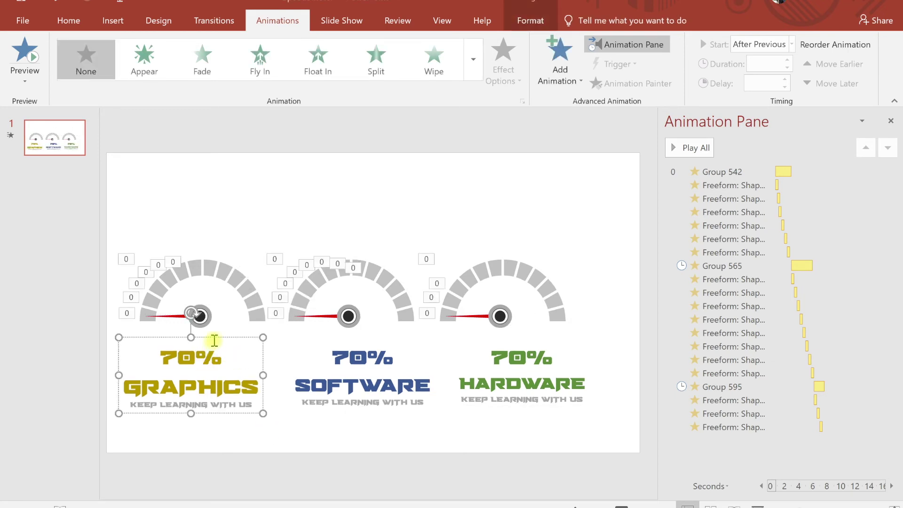
{"action": "left_click_drag", "start_coordinate": [214, 337], "coordinate": [219, 336]}
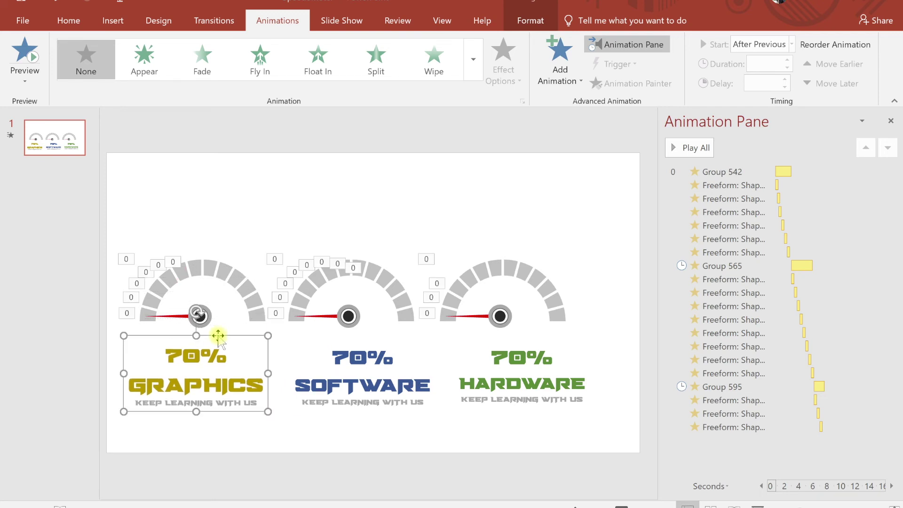
{"action": "left_click", "coordinate": [341, 433]}
- Apply the Fly In entrance animation to all three caption text boxes together
{"action": "left_click", "coordinate": [222, 375]}
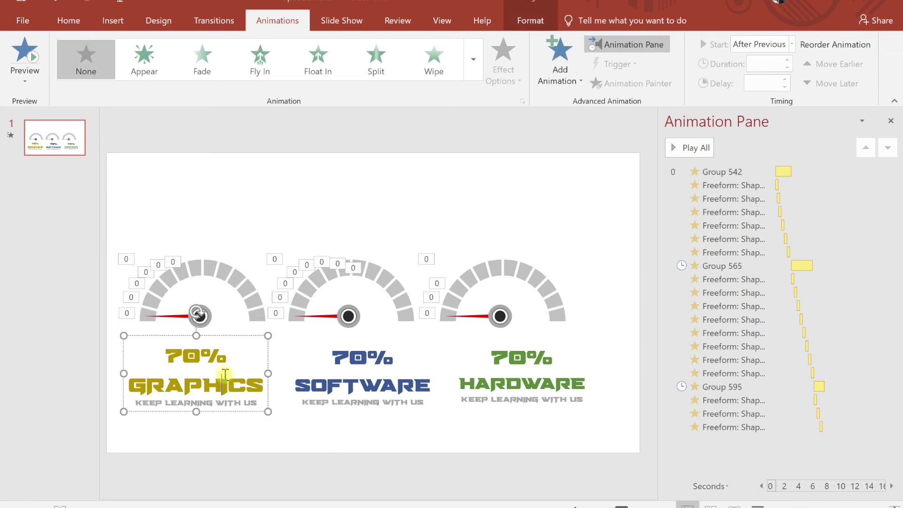
{"action": "left_click", "coordinate": [347, 350], "text": "shift"}
{"action": "left_click", "coordinate": [499, 348], "text": "shift"}
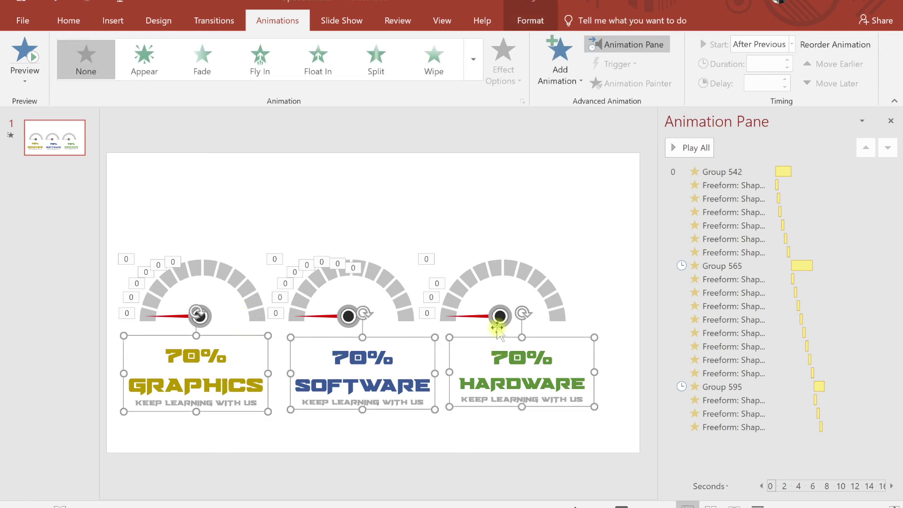
{"action": "left_click", "coordinate": [475, 73]}
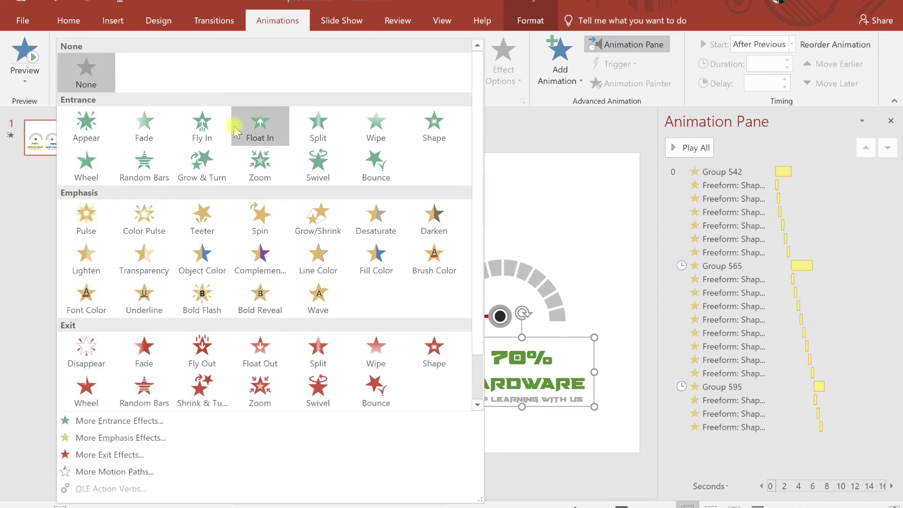
{"action": "left_click", "coordinate": [206, 130]}
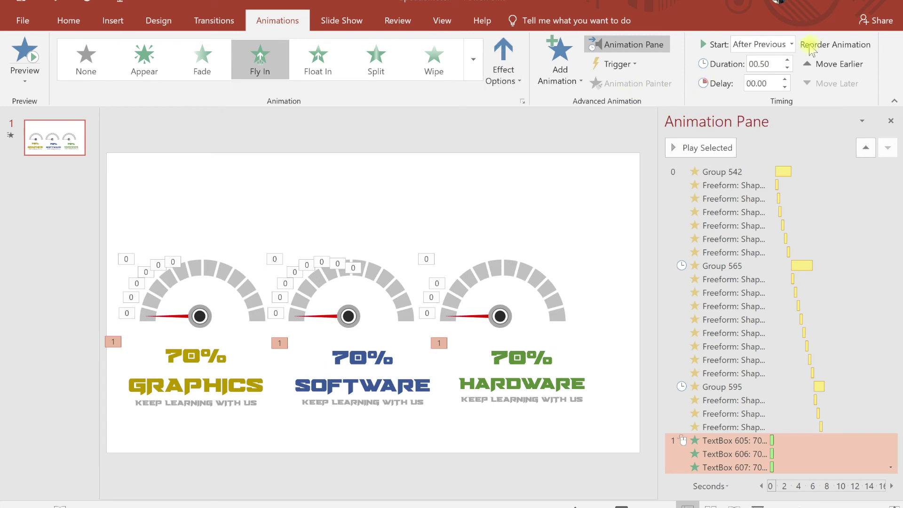
- Reorder the GRAPHICS caption's Fly In directly after the first gauge's needle spin, with duration 0.75 and delay 0.75 seconds
{"action": "left_click", "coordinate": [728, 439]}
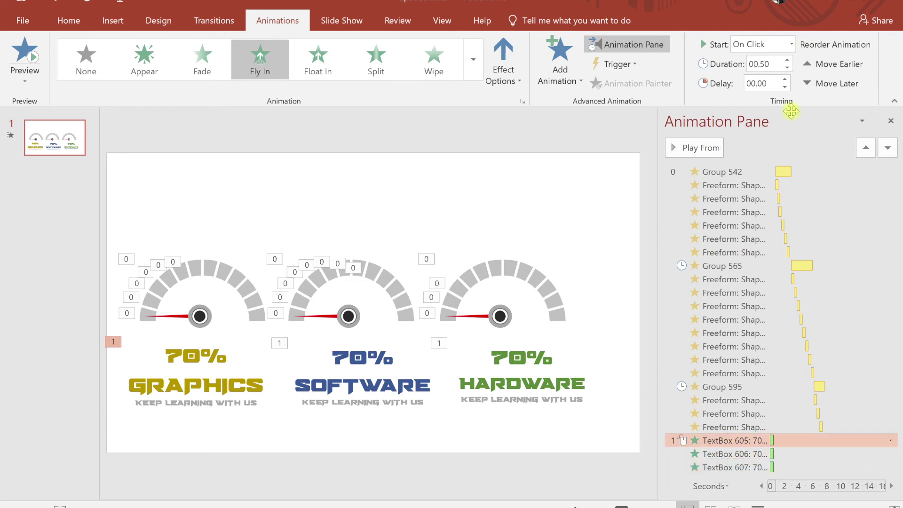
{"action": "left_click", "coordinate": [832, 65]}
{"action": "left_click", "coordinate": [832, 65]}
{"action": "left_click", "coordinate": [831, 65]}
{"action": "left_click", "coordinate": [831, 65]}
{"action": "left_click", "coordinate": [830, 64]}
{"action": "left_click", "coordinate": [829, 64]}
{"action": "left_click", "coordinate": [830, 64]}
{"action": "left_click", "coordinate": [829, 64]}
{"action": "left_click", "coordinate": [829, 64]}
{"action": "left_click", "coordinate": [830, 64]}
{"action": "left_click", "coordinate": [830, 65]}
{"action": "left_click", "coordinate": [831, 65]}
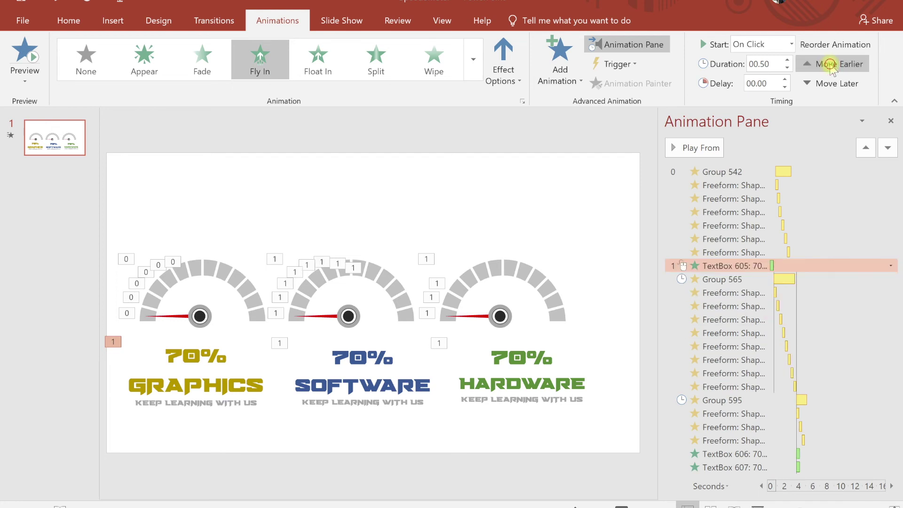
{"action": "left_click", "coordinate": [831, 66]}
{"action": "left_click", "coordinate": [832, 68]}
{"action": "left_click", "coordinate": [832, 67]}
{"action": "left_click", "coordinate": [832, 67]}
{"action": "left_click", "coordinate": [832, 67]}
{"action": "left_click", "coordinate": [832, 68]}
{"action": "left_click", "coordinate": [832, 67]}
{"action": "left_click", "coordinate": [832, 84]}
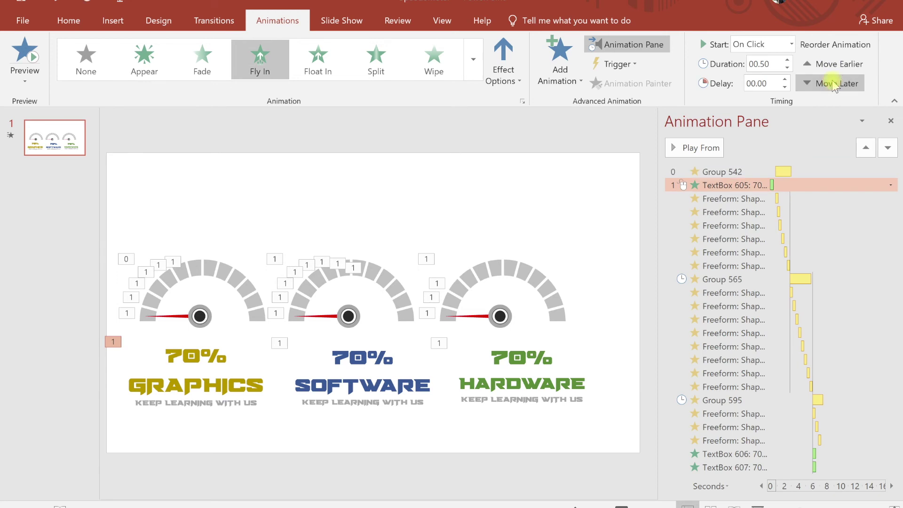
{"action": "left_click", "coordinate": [785, 80]}
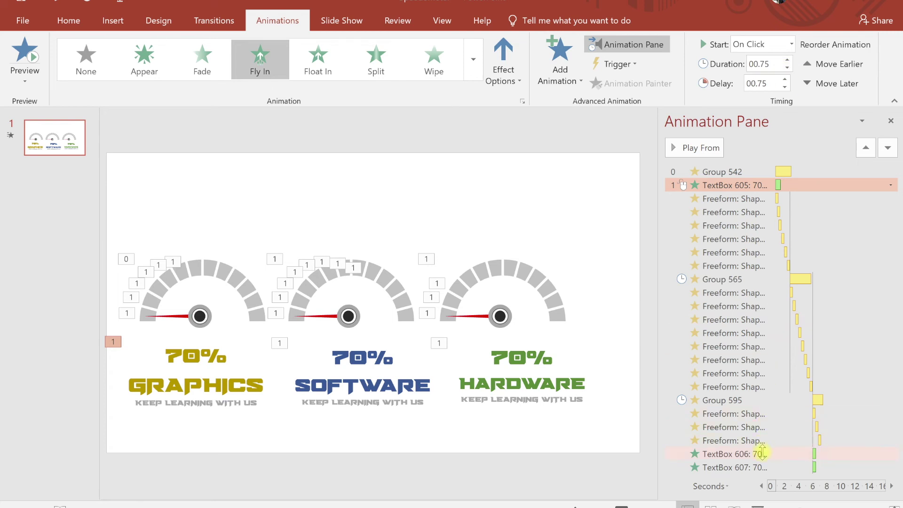
- Reorder the SOFTWARE caption's Fly In directly after the middle gauge's needle spin, with a duration of 1.00 second
{"action": "left_click", "coordinate": [762, 453]}
{"action": "left_click", "coordinate": [814, 68]}
{"action": "left_click", "coordinate": [813, 67]}
{"action": "left_click", "coordinate": [814, 67]}
{"action": "left_click", "coordinate": [813, 68]}
{"action": "left_click", "coordinate": [813, 68]}
{"action": "left_click", "coordinate": [813, 67]}
{"action": "left_click", "coordinate": [814, 68]}
{"action": "left_click", "coordinate": [813, 68]}
{"action": "left_click", "coordinate": [814, 67]}
{"action": "left_click", "coordinate": [814, 67]}
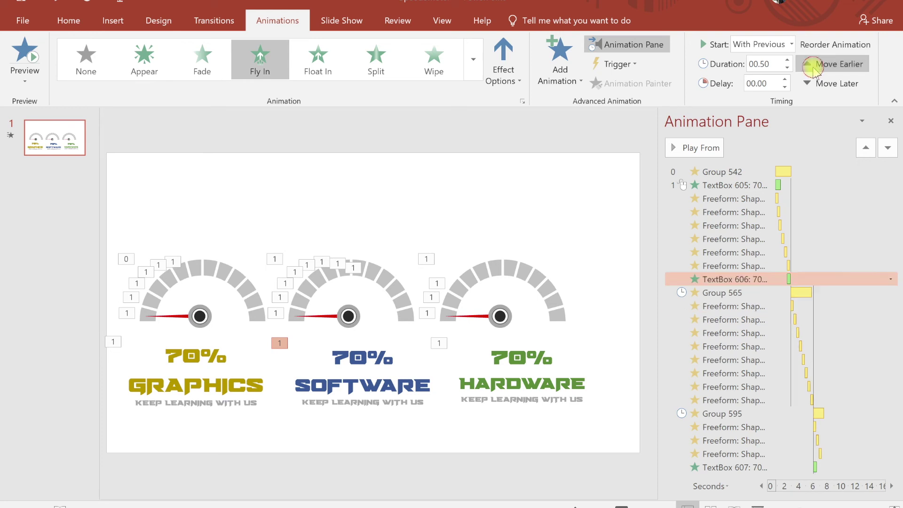
{"action": "left_click", "coordinate": [818, 85]}
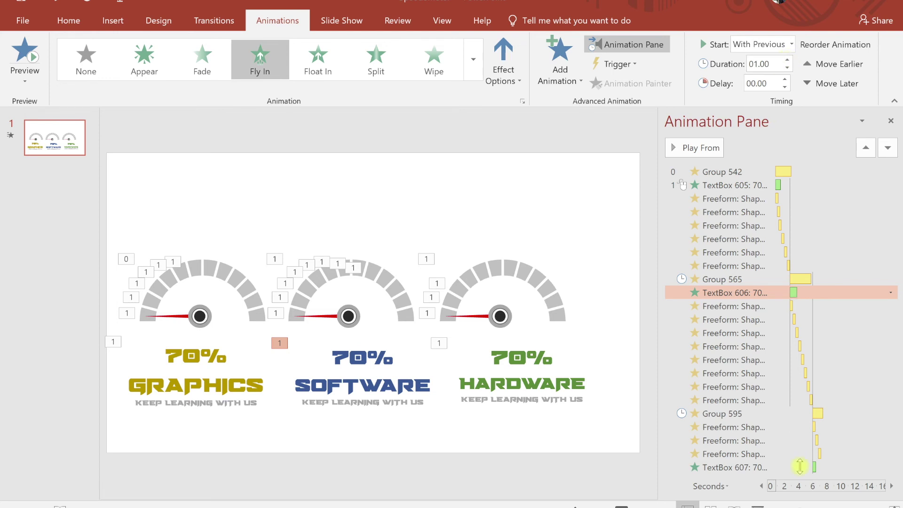
- Reorder the HARDWARE caption's Fly In directly after the third gauge's needle spin
{"action": "left_click", "coordinate": [764, 467]}
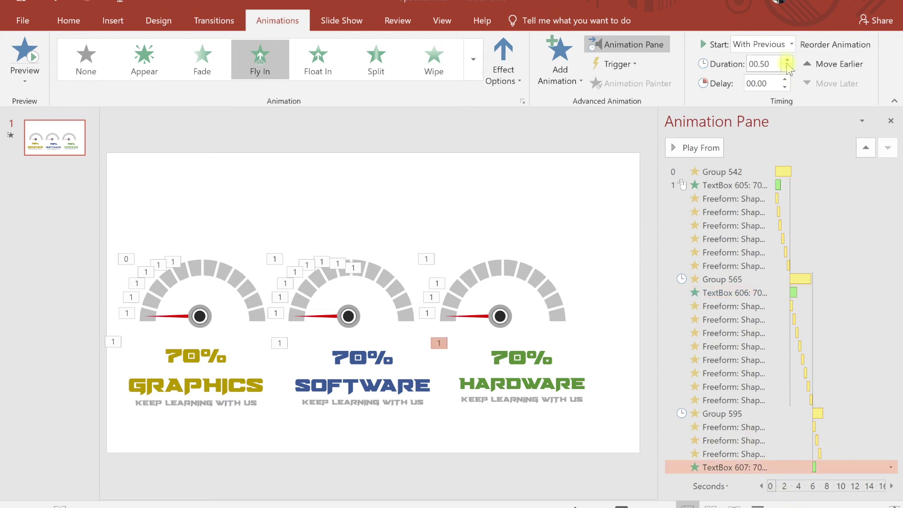
{"action": "left_click", "coordinate": [818, 65]}
{"action": "left_click", "coordinate": [819, 64]}
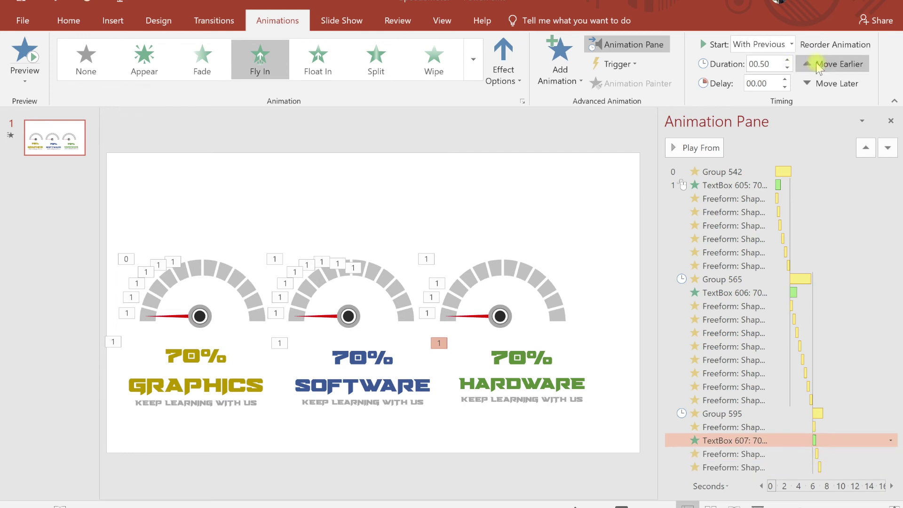
{"action": "left_click", "coordinate": [818, 65]}
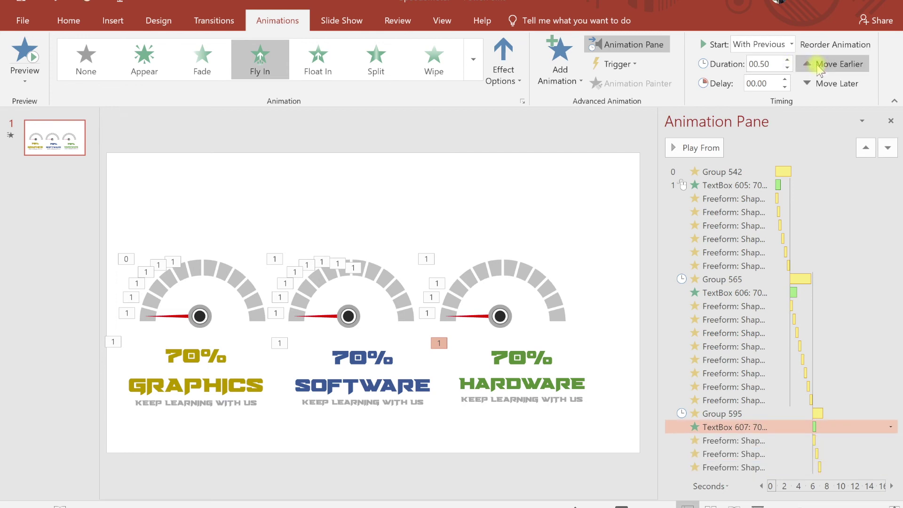
- Play all of the slide's animations to check when each caption flies in
{"action": "left_click", "coordinate": [597, 138]}
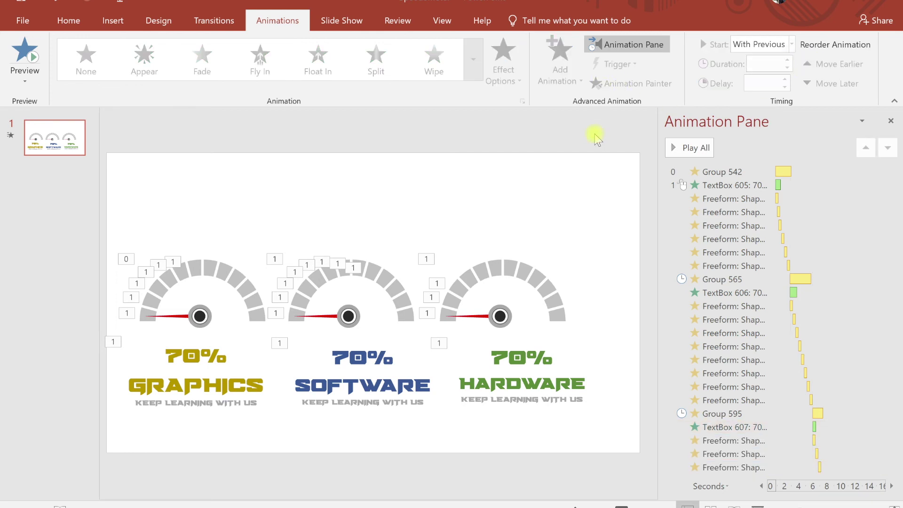
{"action": "left_click", "coordinate": [689, 149]}
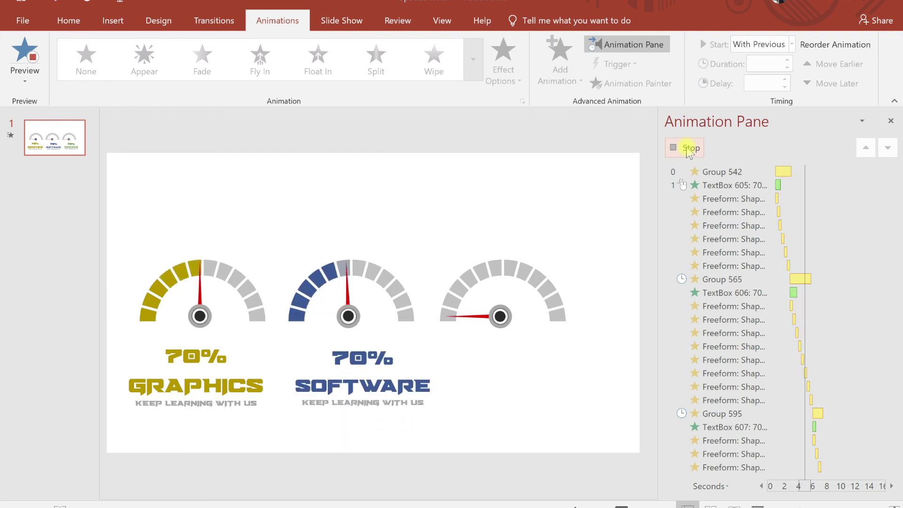
{"action": "left_click", "coordinate": [674, 148]}
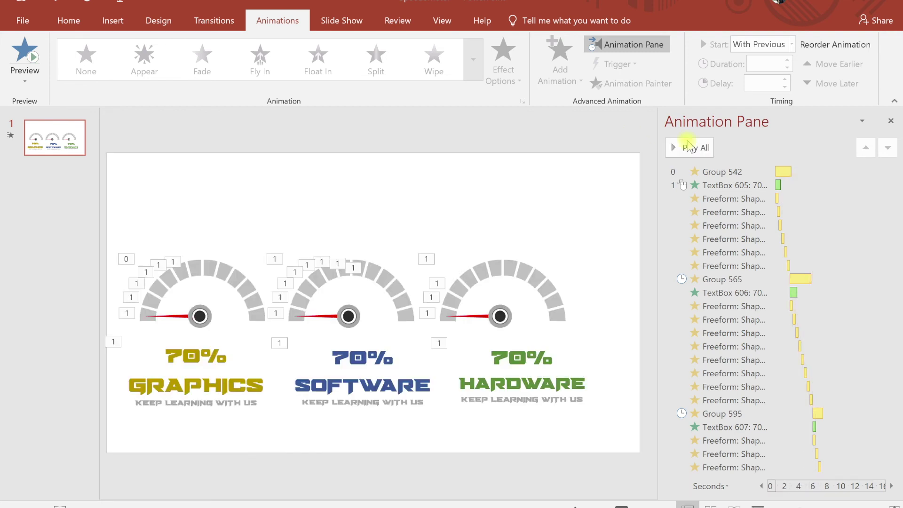
- Set the GRAPHICS caption's Fly In to start with the previous animation and replay the whole sequence
{"action": "left_click", "coordinate": [720, 186]}
{"action": "right_click", "coordinate": [715, 189]}
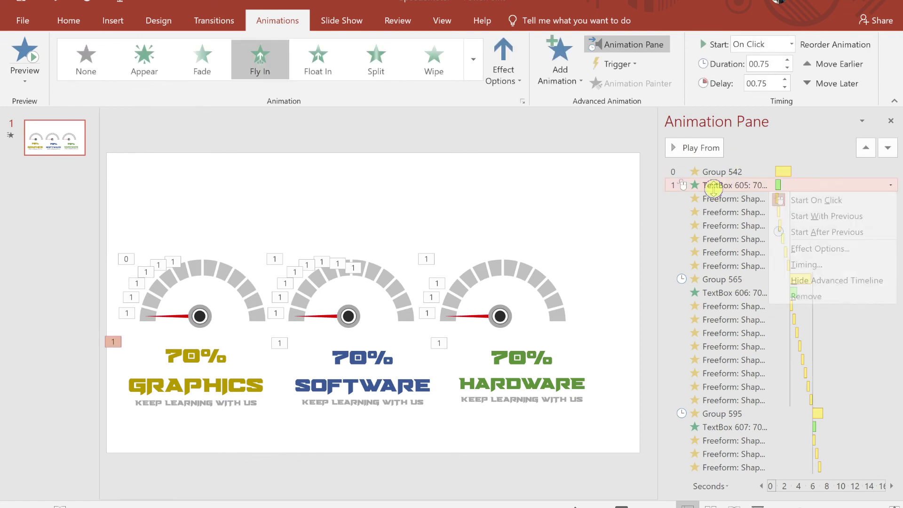
{"action": "left_click", "coordinate": [796, 219]}
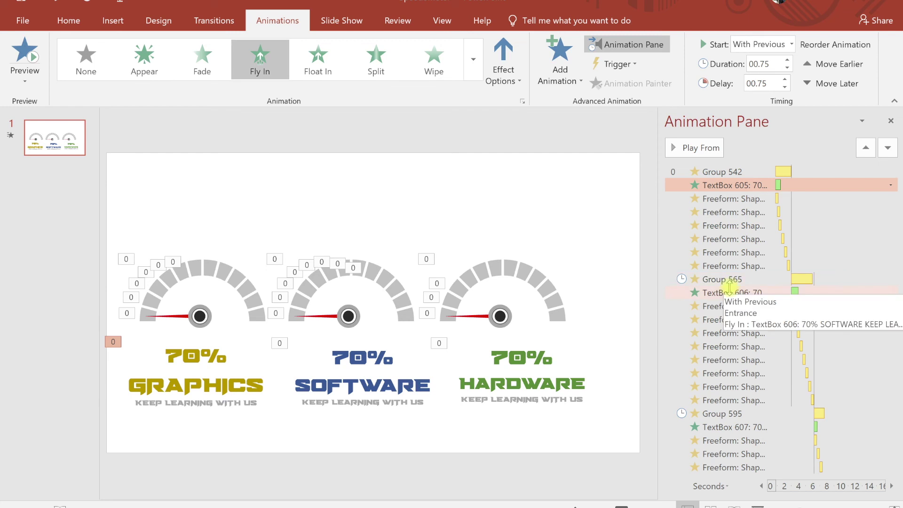
{"action": "left_click", "coordinate": [616, 134]}
{"action": "left_click", "coordinate": [683, 149]}
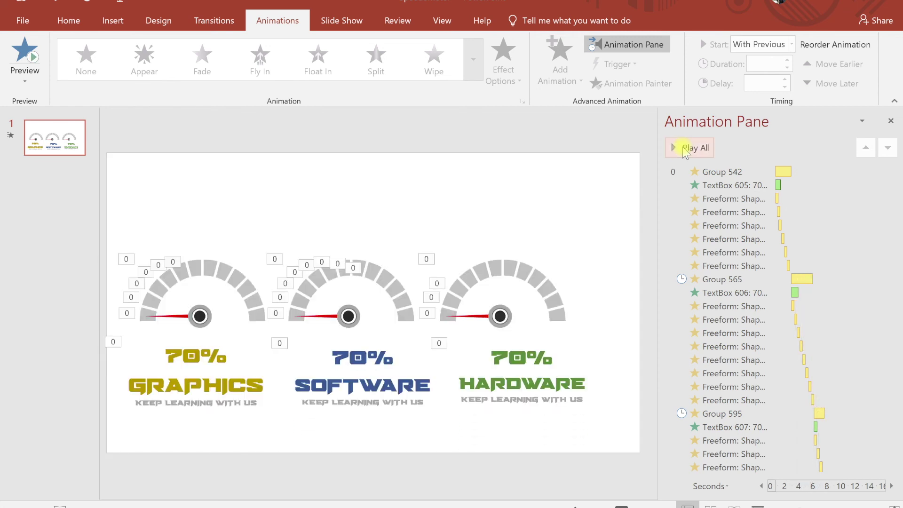
- Change the percentage in the GRAPHICS caption to 50% and in the HARDWARE caption to 30%
{"action": "left_click", "coordinate": [180, 359]}
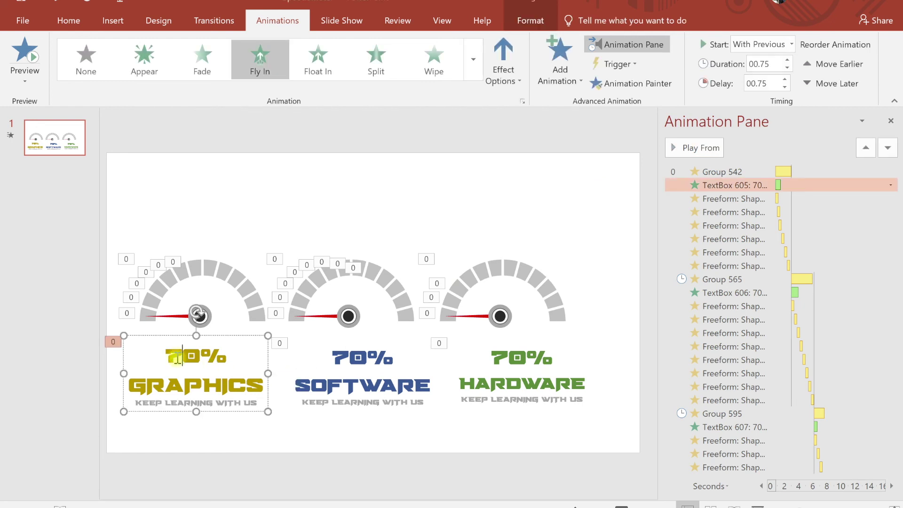
{"action": "type", "text": "5"}
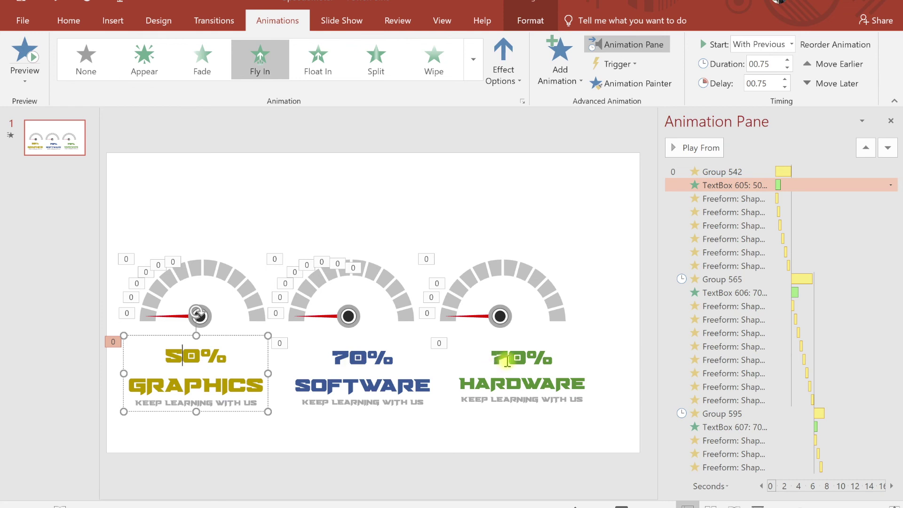
{"action": "left_click", "coordinate": [506, 361]}
{"action": "key", "text": "BackSpace"}
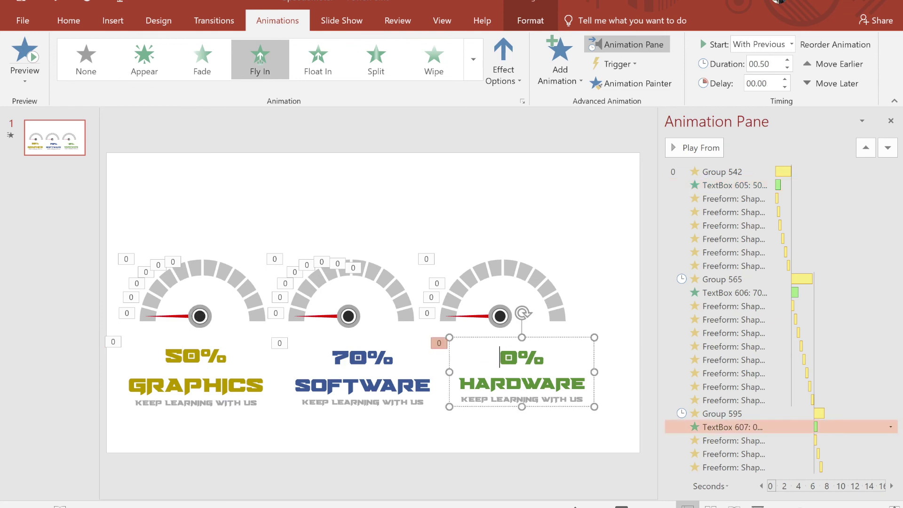
{"action": "type", "text": "3"}
- Play the full animation sequence to check that the caption percentages match the needles
{"action": "left_click", "coordinate": [545, 192]}
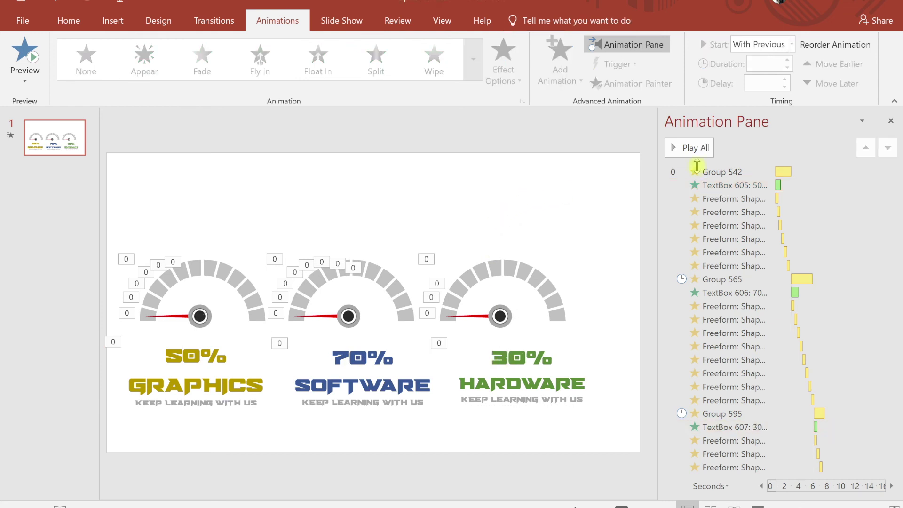
{"action": "left_click", "coordinate": [704, 149]}
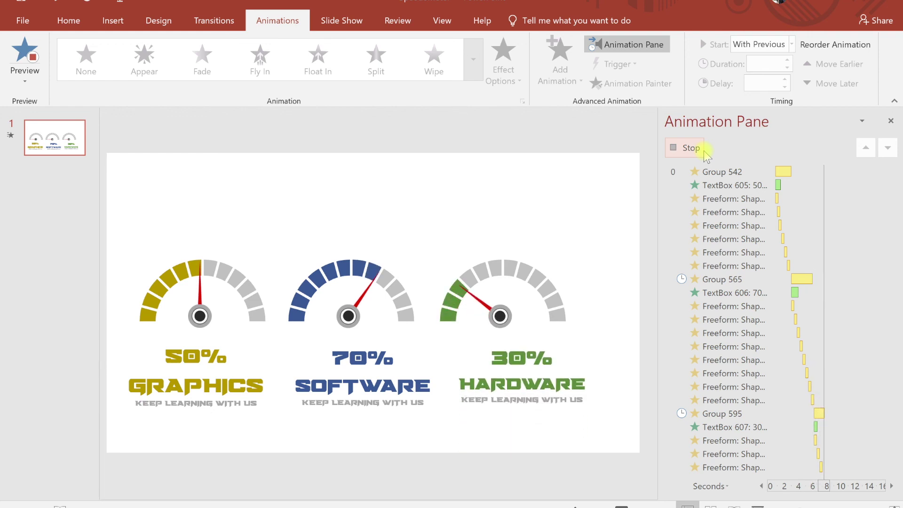
{"action": "left_click", "coordinate": [704, 151]}
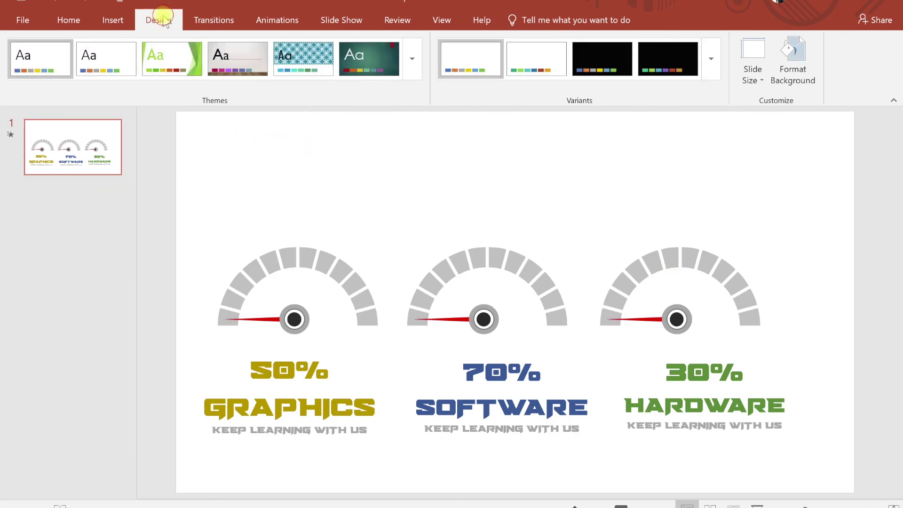
- Fill the slide background with the starry night-sky picture stored on the Desktop
{"action": "left_click", "coordinate": [801, 63]}
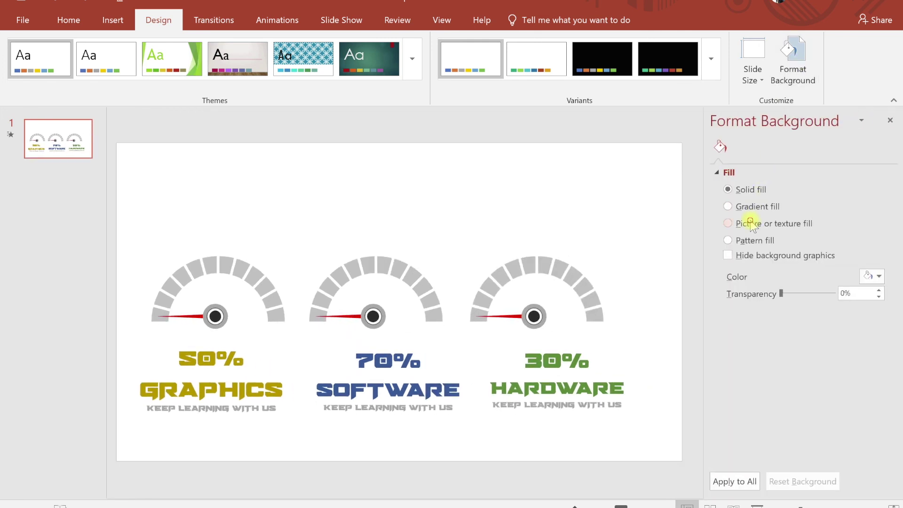
{"action": "left_click", "coordinate": [752, 224]}
{"action": "left_click", "coordinate": [743, 292]}
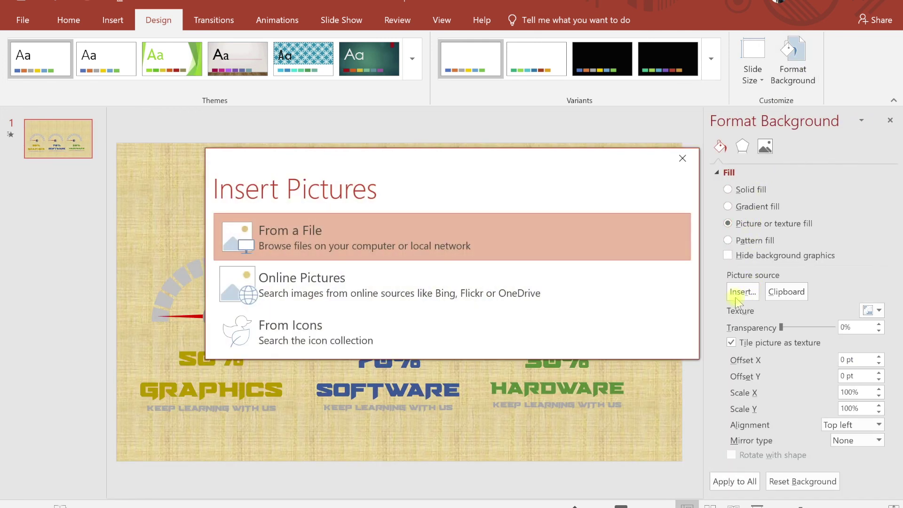
{"action": "left_click", "coordinate": [407, 244]}
{"action": "left_click", "coordinate": [53, 215]}
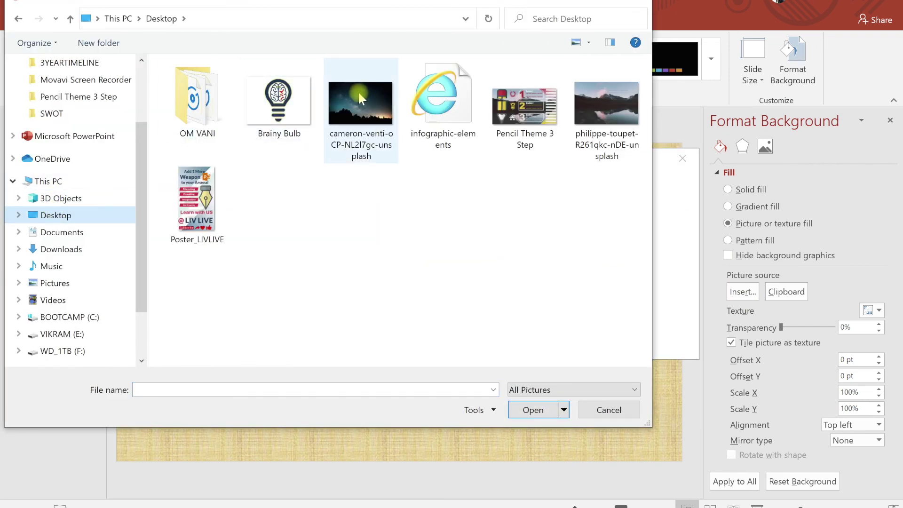
{"action": "left_click", "coordinate": [360, 98]}
{"action": "left_click", "coordinate": [533, 410]}
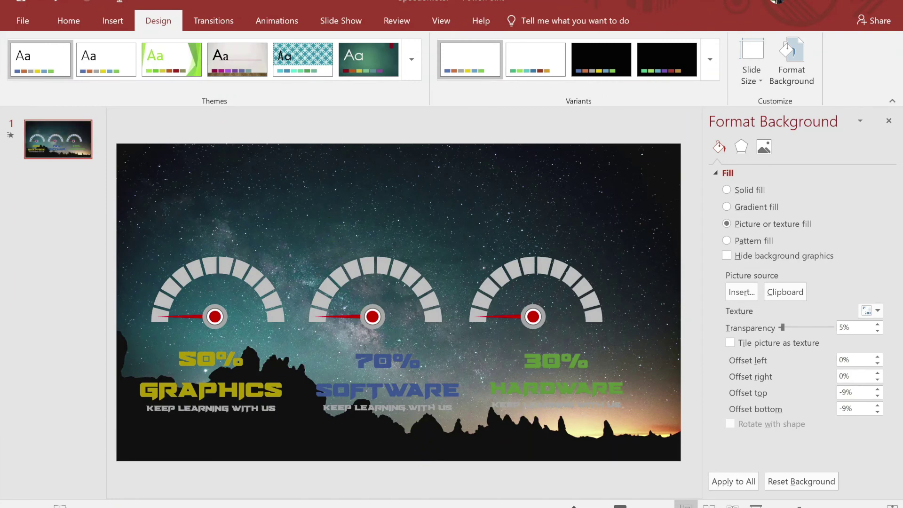
- Copy the head, database and target icons from the other presentation and return to the Speedometer slide
{"action": "mouse_move", "coordinate": [468, 506]}
{"action": "left_click", "coordinate": [529, 419]}
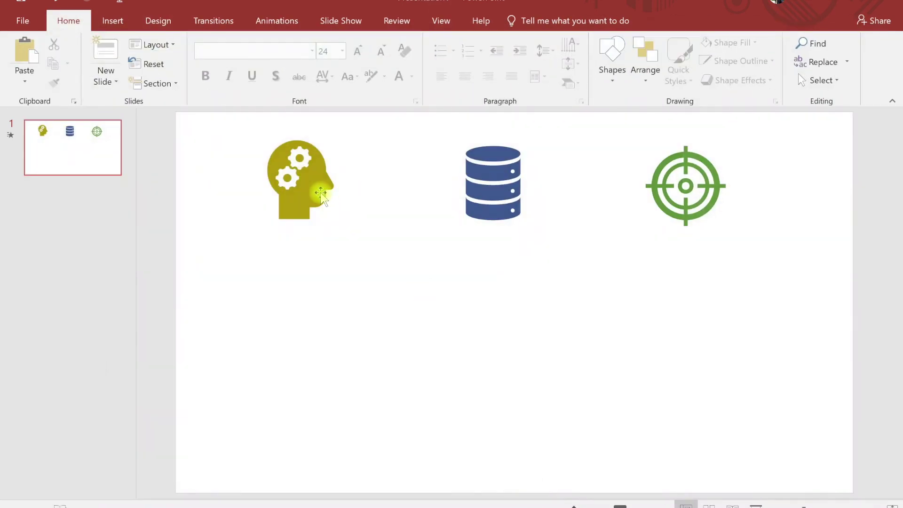
{"action": "left_click", "coordinate": [320, 195]}
{"action": "left_click", "coordinate": [490, 196], "text": "ctrl"}
{"action": "left_click", "coordinate": [696, 216], "text": "ctrl"}
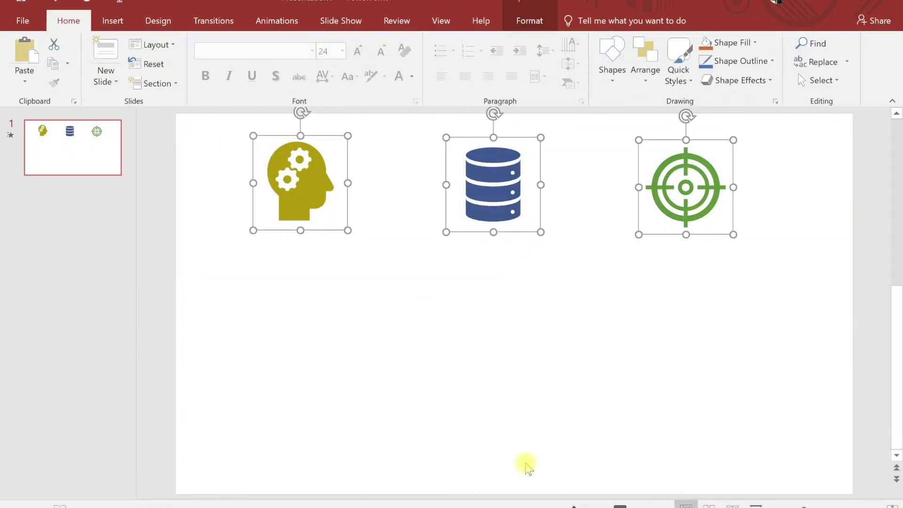
{"action": "mouse_move", "coordinate": [468, 506]}
{"action": "left_click", "coordinate": [390, 435]}
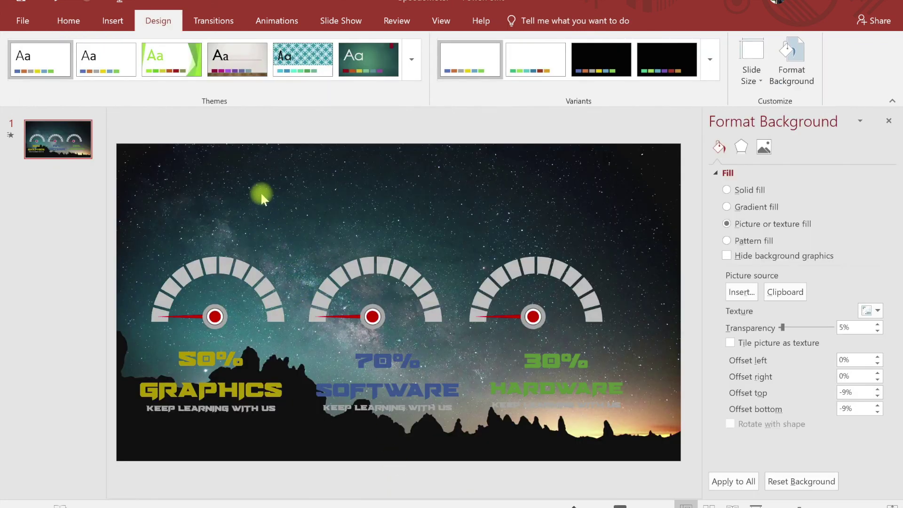